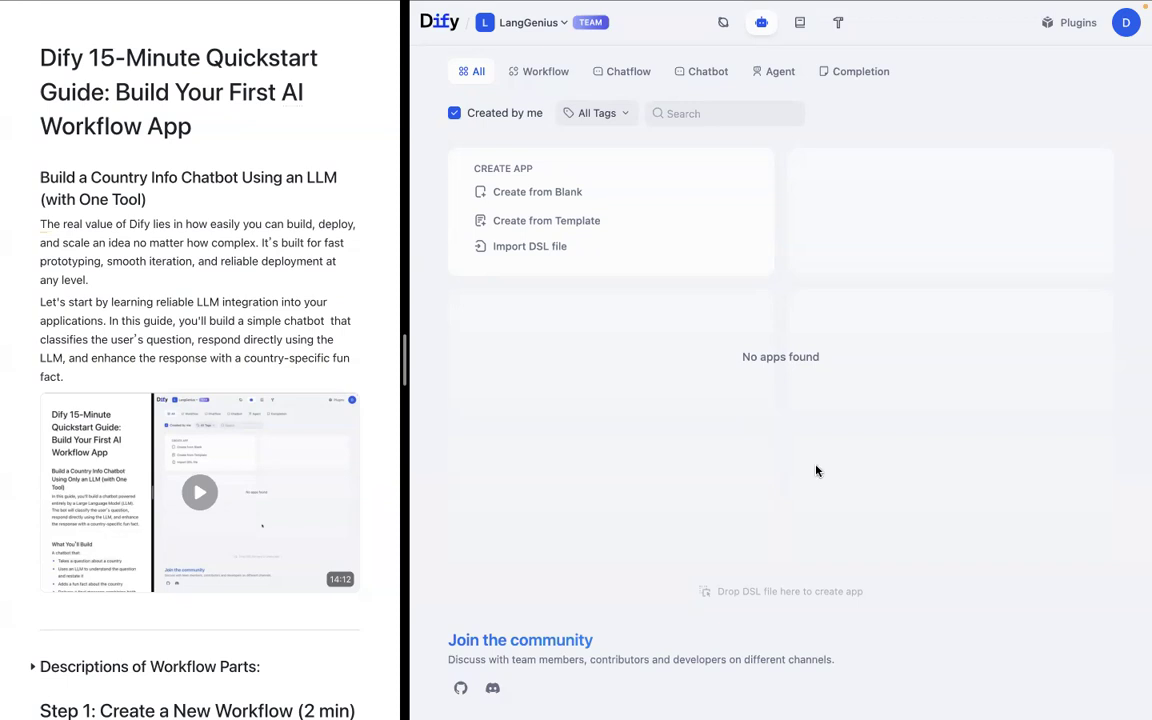
Create a blank Chatflow app named "Country Info Chatbot".
{"action": "scroll", "coordinate": [225, 503], "scroll_direction": "down", "scroll_amount": 10}
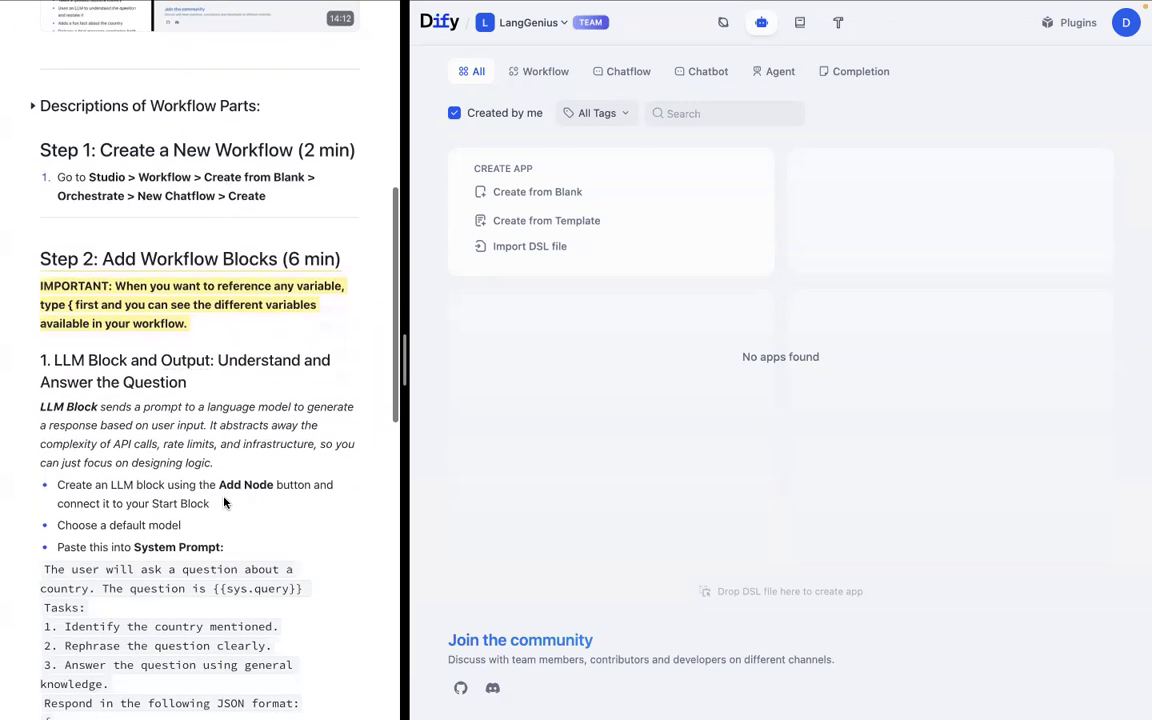
{"action": "scroll", "coordinate": [225, 503], "scroll_direction": "down", "scroll_amount": 2}
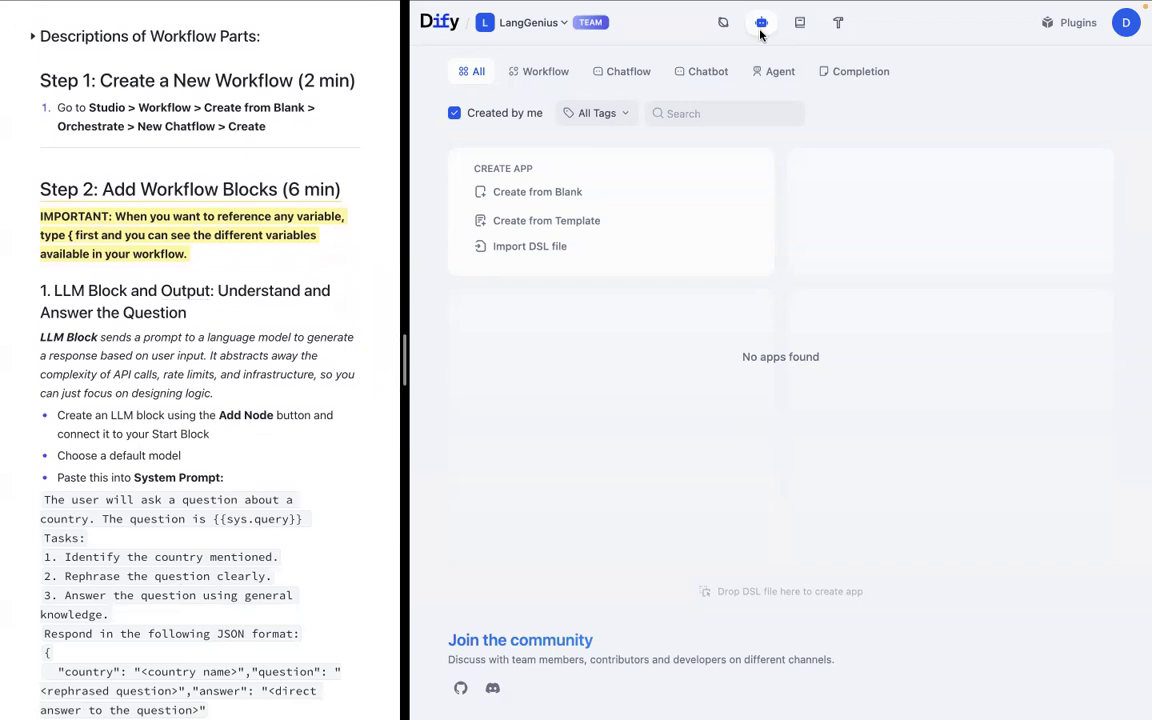
{"action": "left_click", "coordinate": [552, 193]}
{"action": "left_click", "coordinate": [517, 281]}
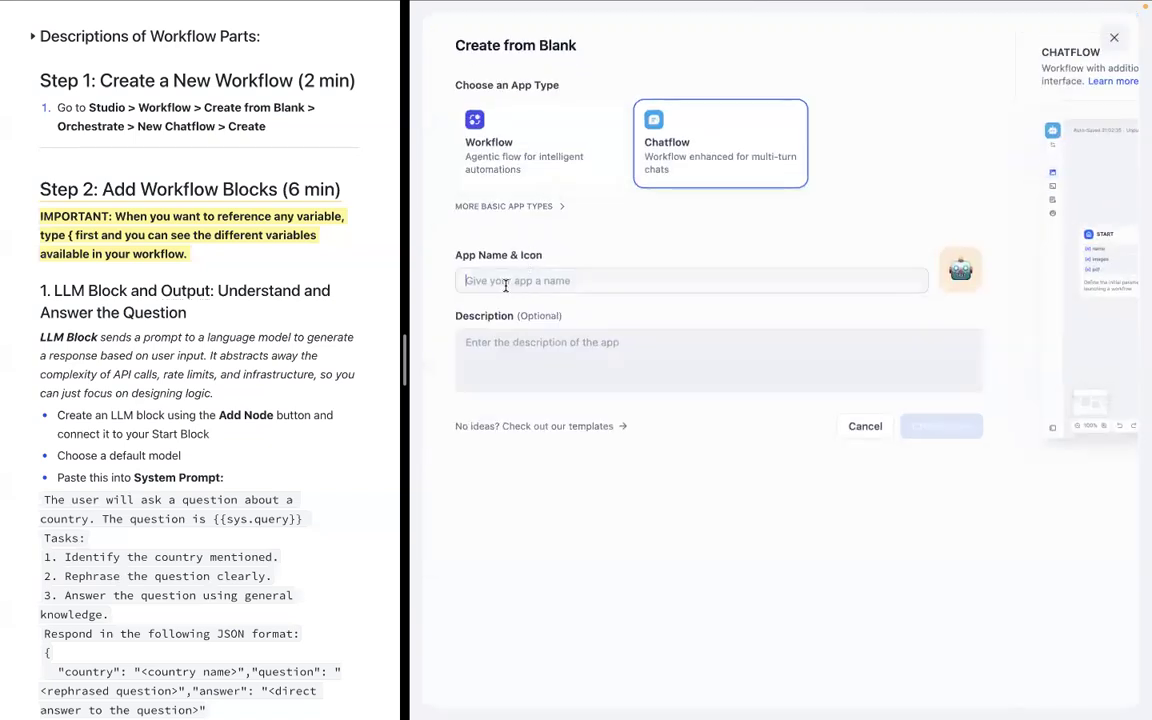
{"action": "type", "text": "Country I"}
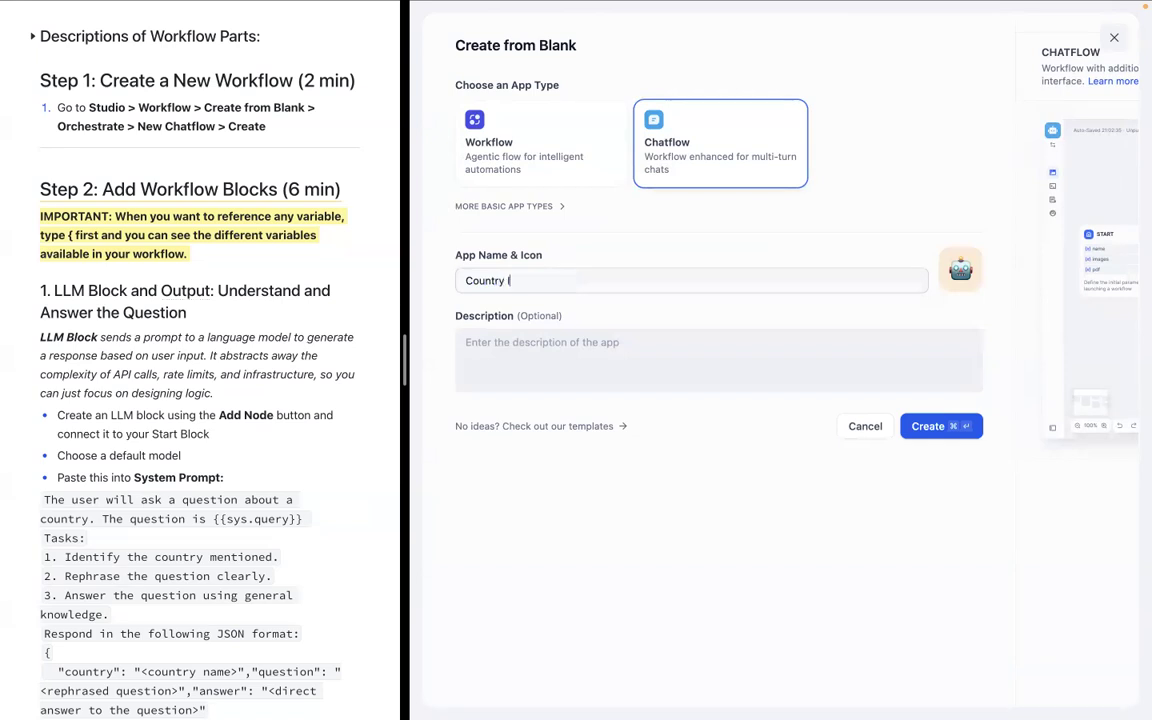
{"action": "type", "text": "nfo Chatbot"}
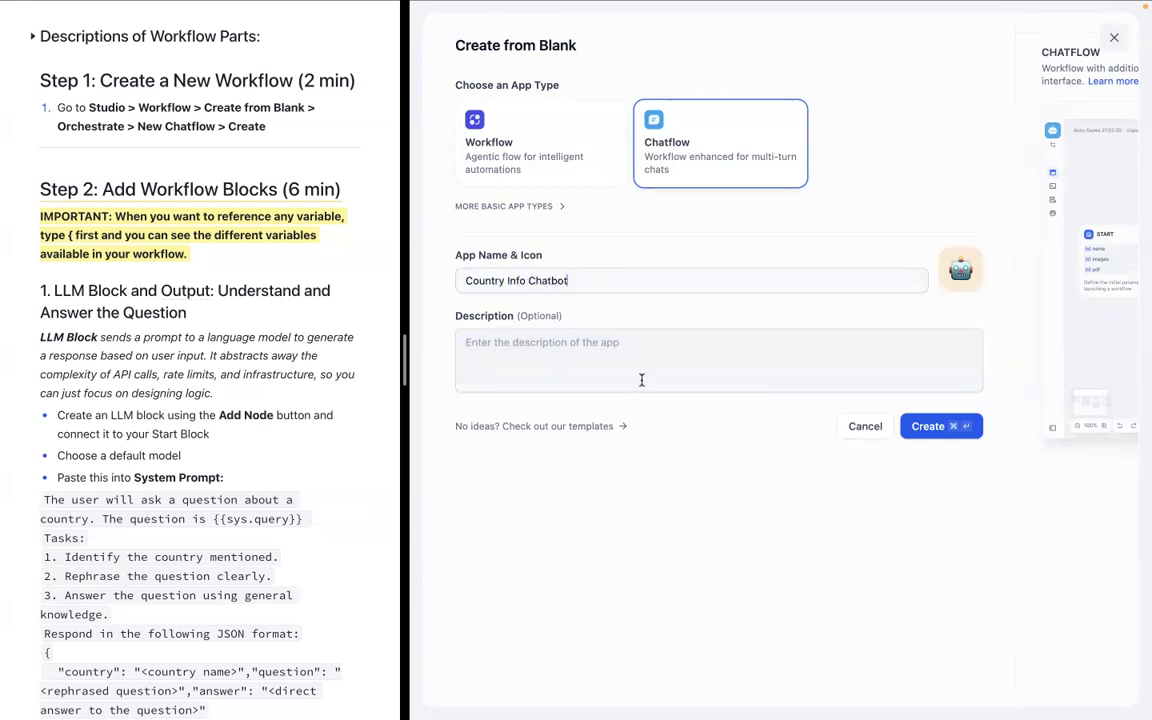
{"action": "left_click", "coordinate": [930, 437]}
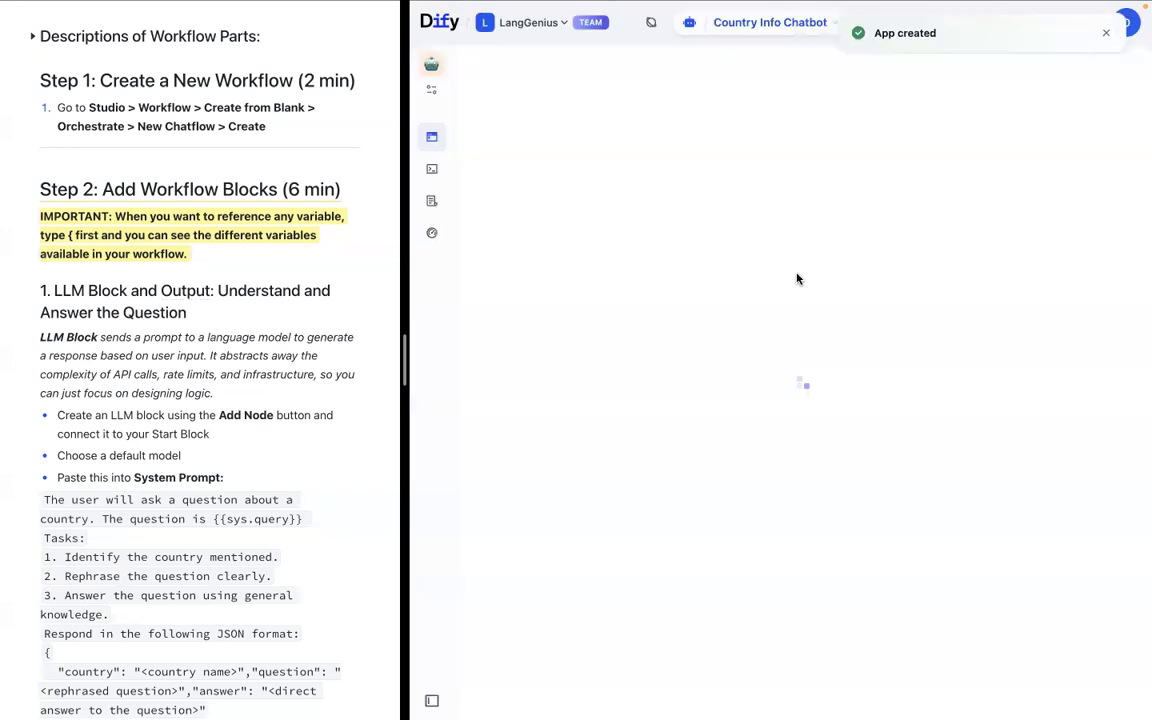
Delete the default Answer and LLM nodes from the workflow canvas, keeping only the Start node.
{"action": "scroll", "coordinate": [685, 243], "scroll_direction": "down", "scroll_amount": 5}
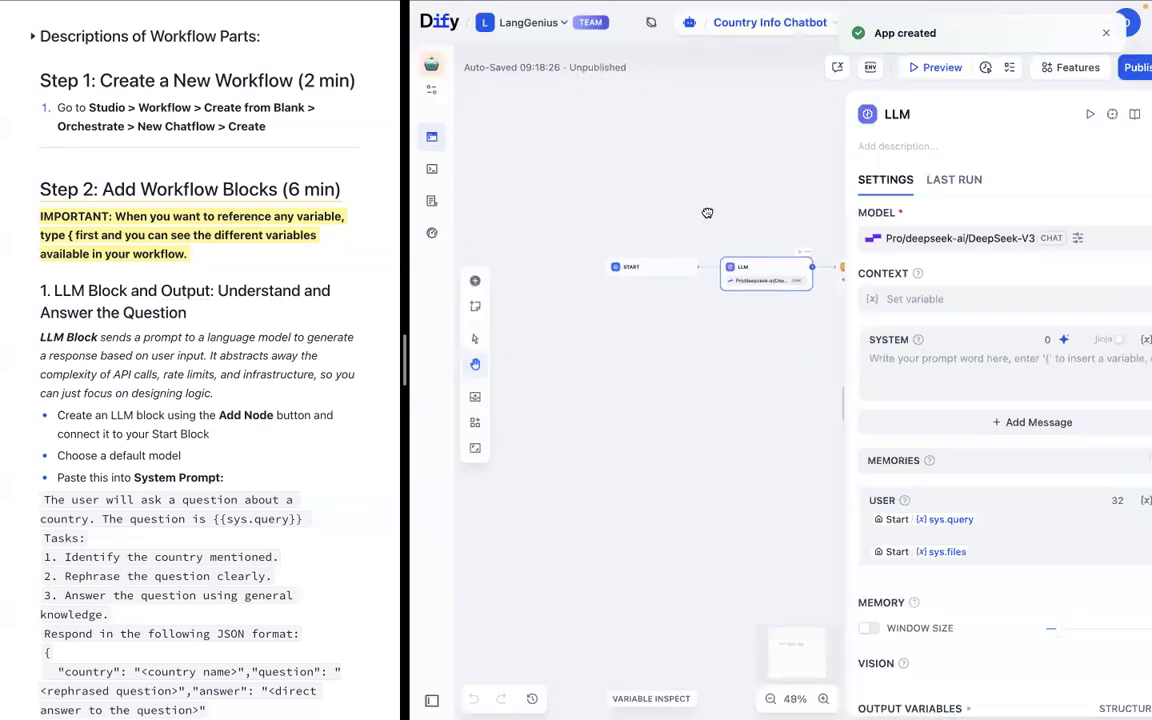
{"action": "left_click_drag", "start_coordinate": [598, 224], "coordinate": [603, 223]}
{"action": "scroll", "coordinate": [602, 223], "scroll_direction": "up", "scroll_amount": 1}
{"action": "scroll", "coordinate": [645, 229], "scroll_direction": "down", "scroll_amount": 2}
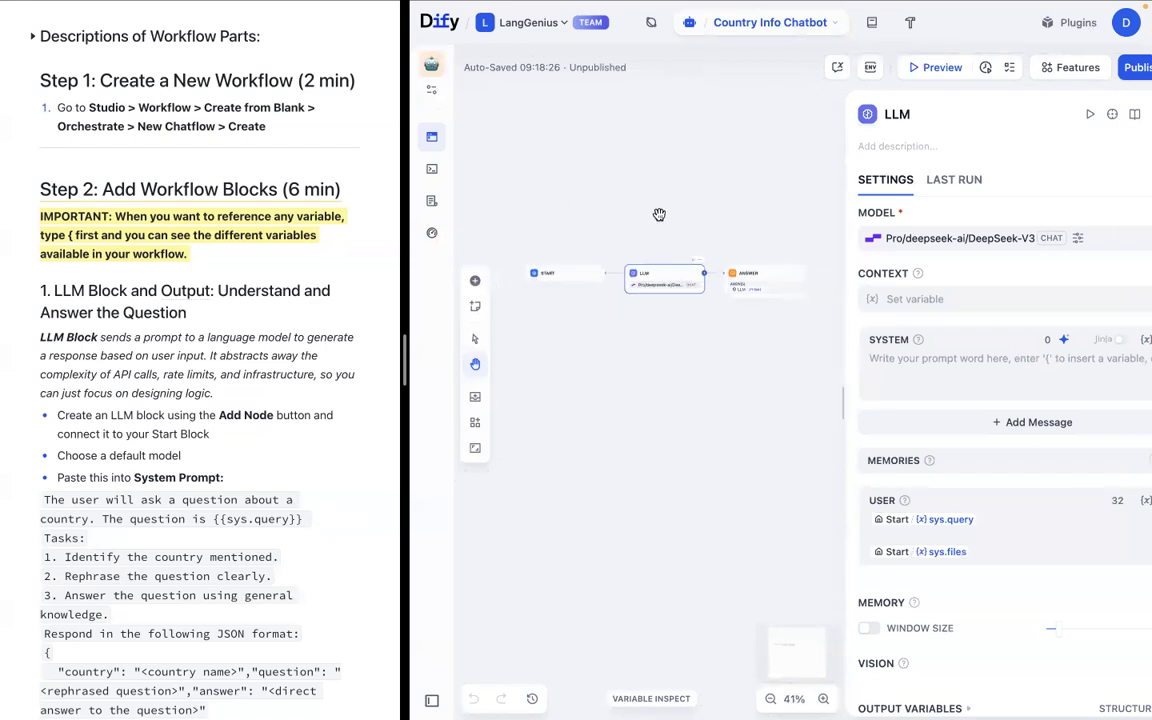
{"action": "scroll", "coordinate": [659, 214], "scroll_direction": "up", "scroll_amount": 1}
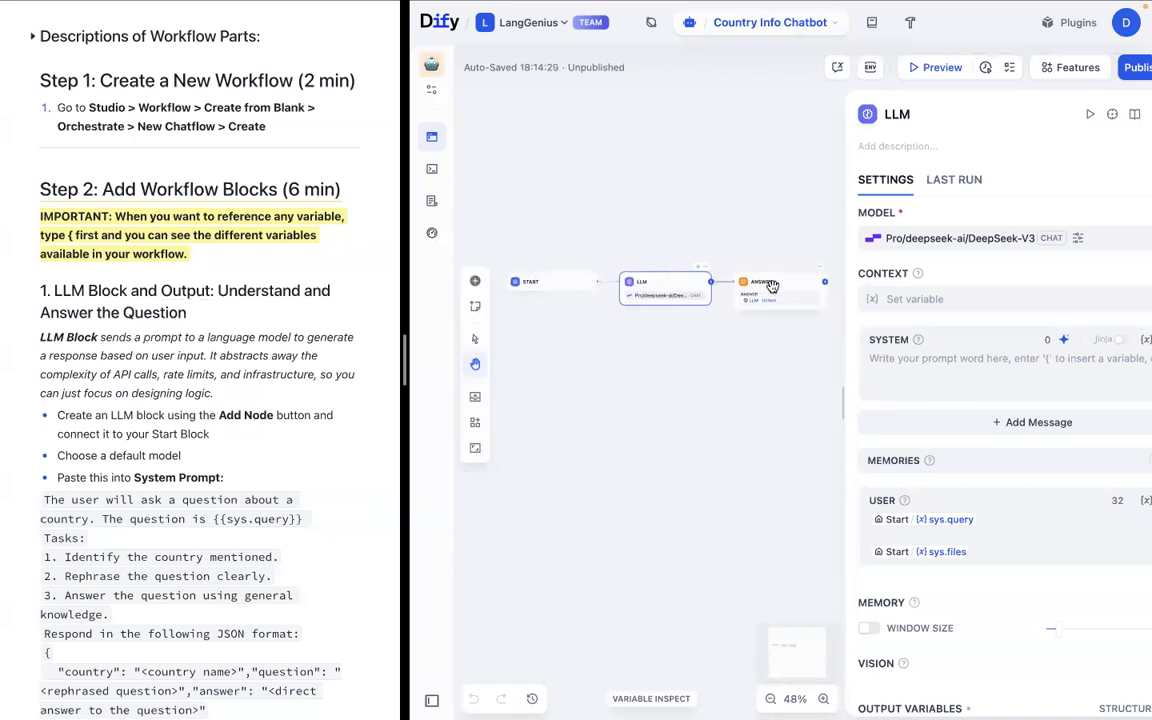
{"action": "left_click", "coordinate": [772, 287]}
{"action": "key", "text": "Delete"}
{"action": "left_click", "coordinate": [680, 291]}
{"action": "key", "text": "Delete"}
Add a new LLM node beside the Start node and open its settings.
{"action": "scroll", "coordinate": [535, 272], "scroll_direction": "up", "scroll_amount": 5}
{"action": "left_click_drag", "start_coordinate": [600, 290], "coordinate": [614, 288]}
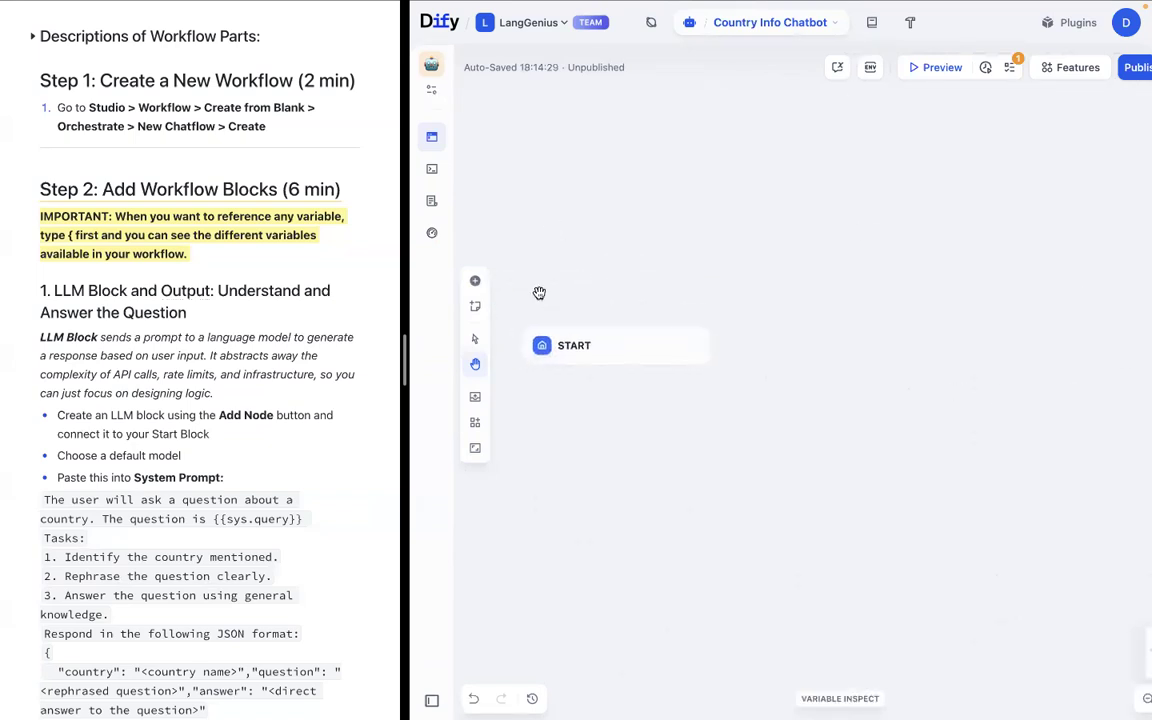
{"action": "left_click", "coordinate": [476, 283]}
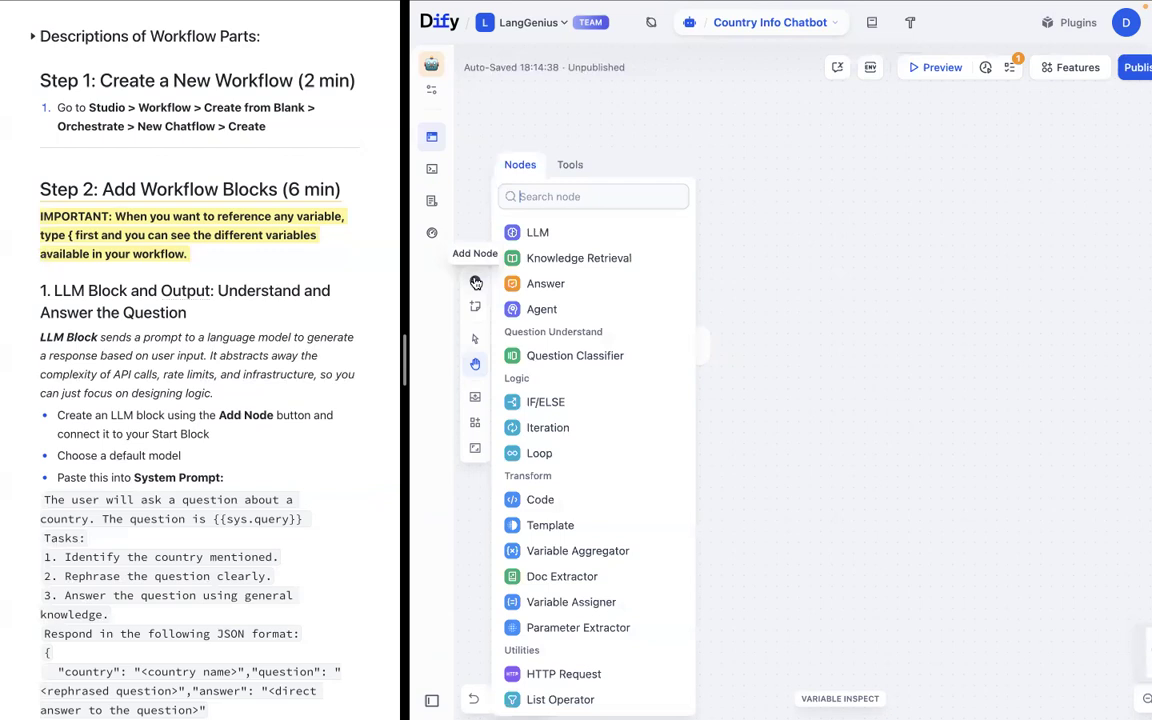
{"action": "left_click", "coordinate": [505, 213]}
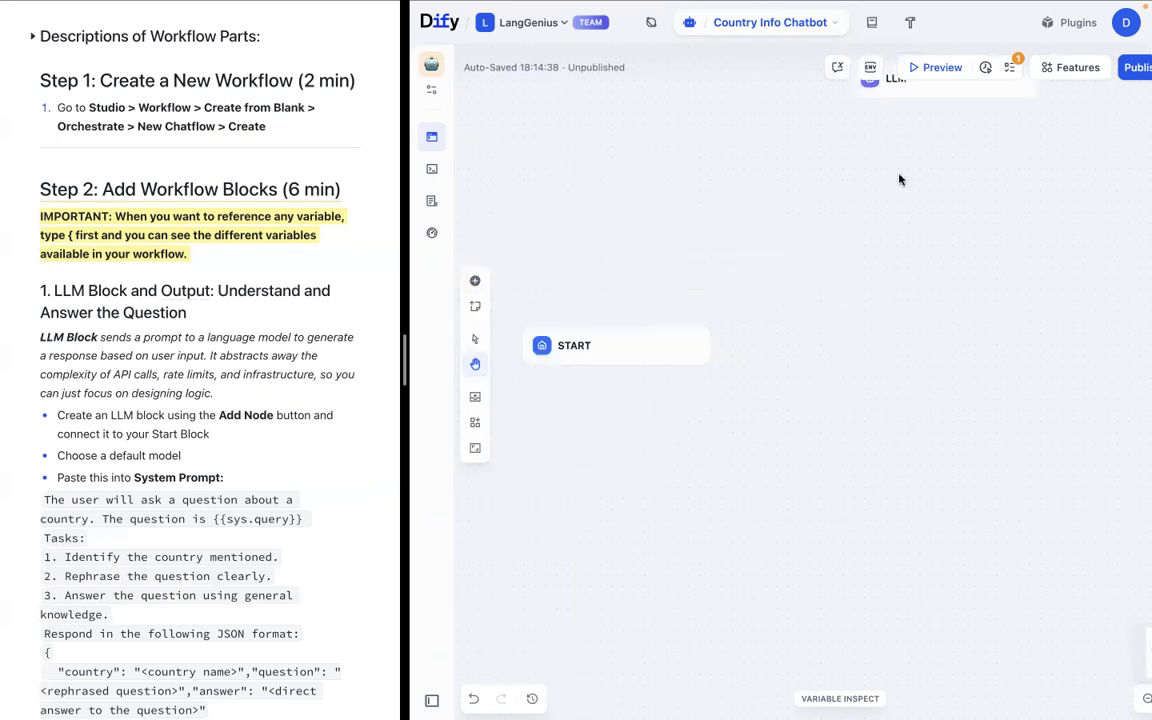
{"action": "left_click", "coordinate": [818, 324]}
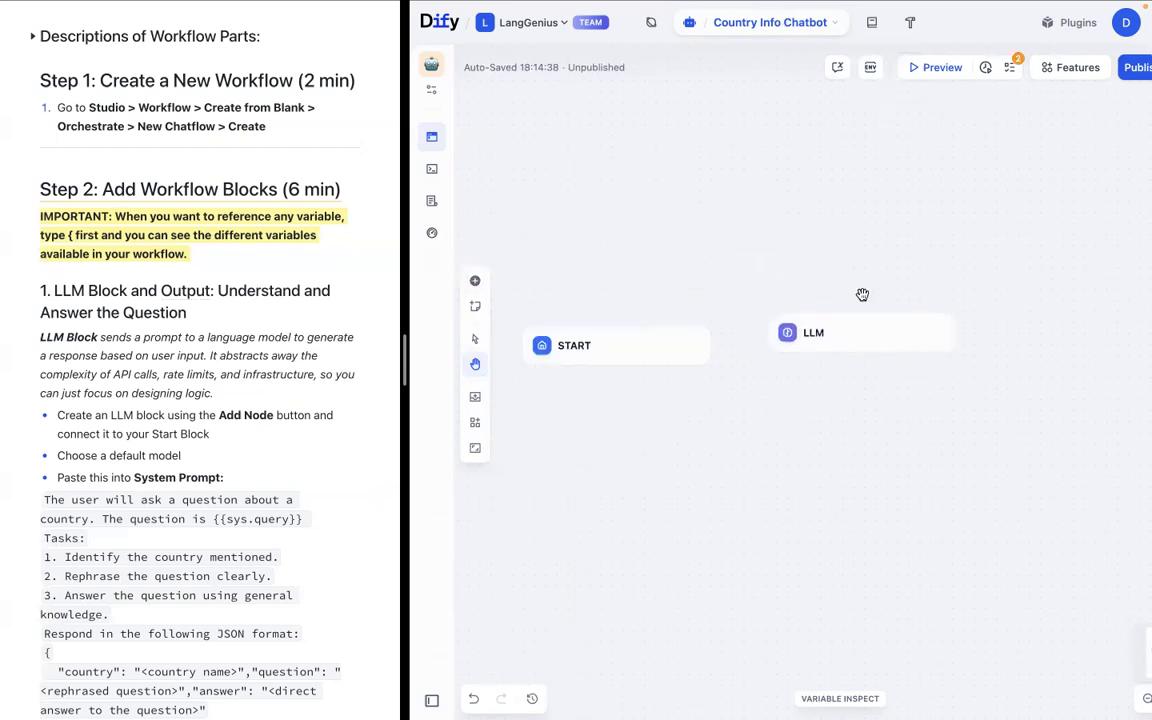
{"action": "left_click", "coordinate": [845, 338]}
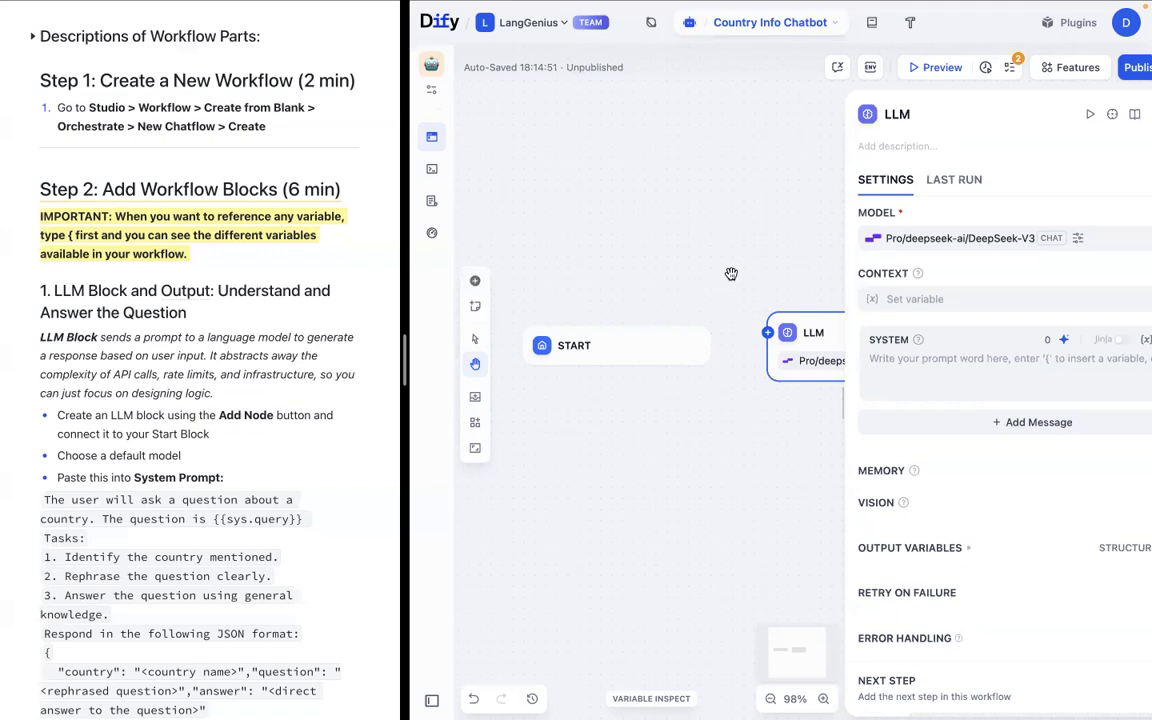
Connect the Start node's output to the LLM node.
{"action": "left_click", "coordinate": [638, 350]}
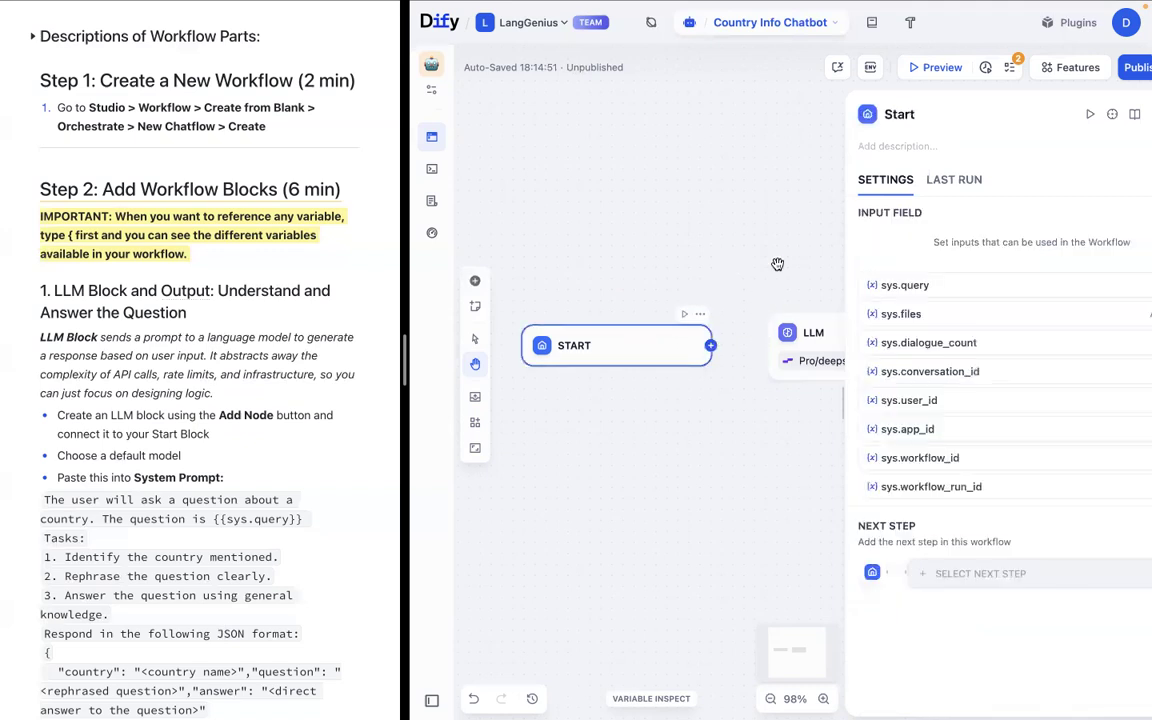
{"action": "scroll", "coordinate": [761, 243], "scroll_direction": "down", "scroll_amount": 3}
{"action": "scroll", "coordinate": [680, 230], "scroll_direction": "right", "scroll_amount": 2}
{"action": "scroll", "coordinate": [680, 230], "scroll_direction": "up", "scroll_amount": 1}
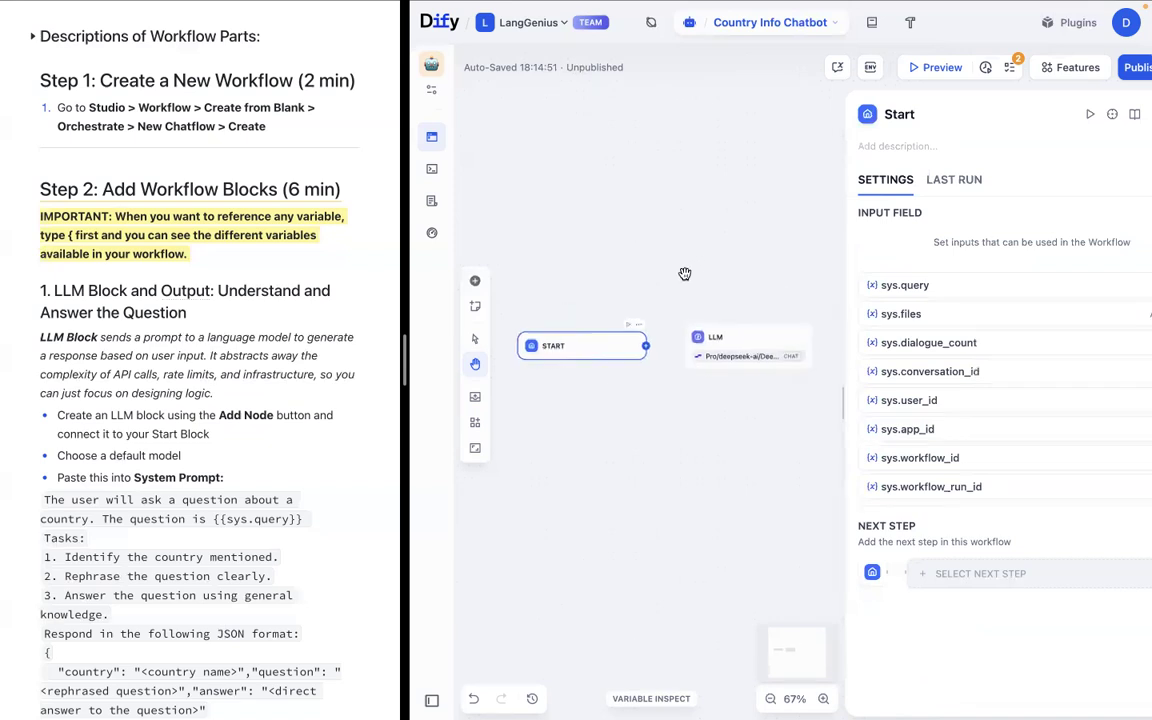
{"action": "left_click_drag", "start_coordinate": [646, 346], "coordinate": [690, 337]}
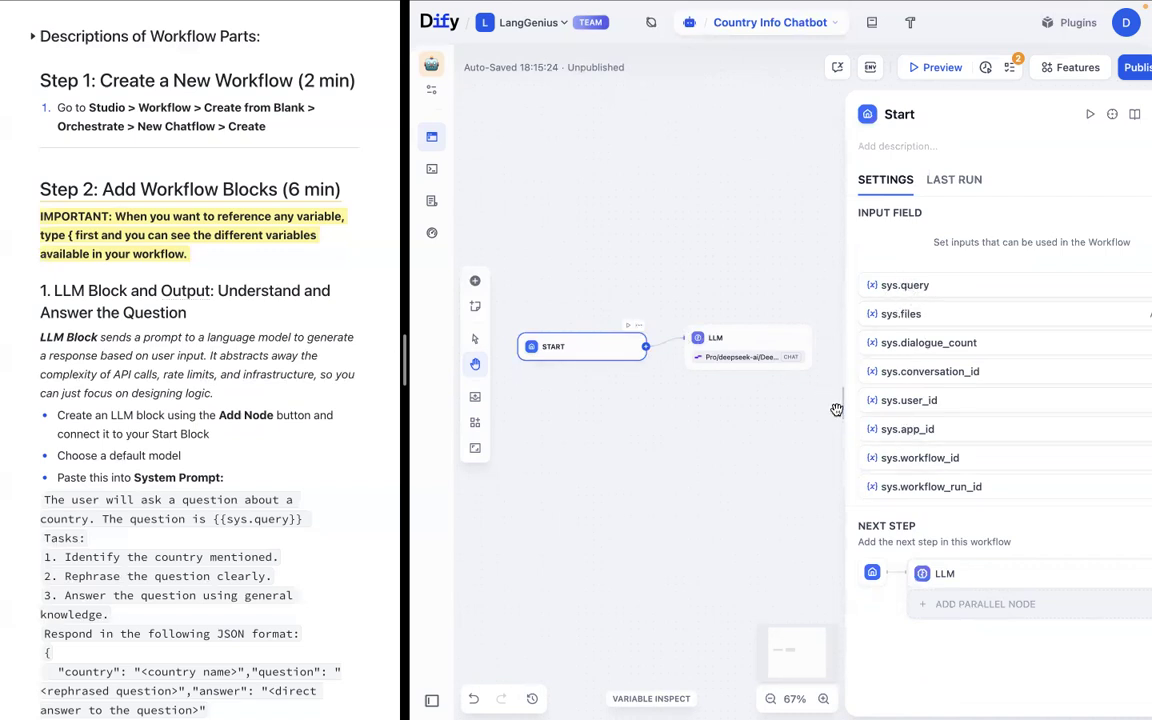
Open the LLM node's settings and examine its model selection and parameters.
{"action": "left_click", "coordinate": [720, 340]}
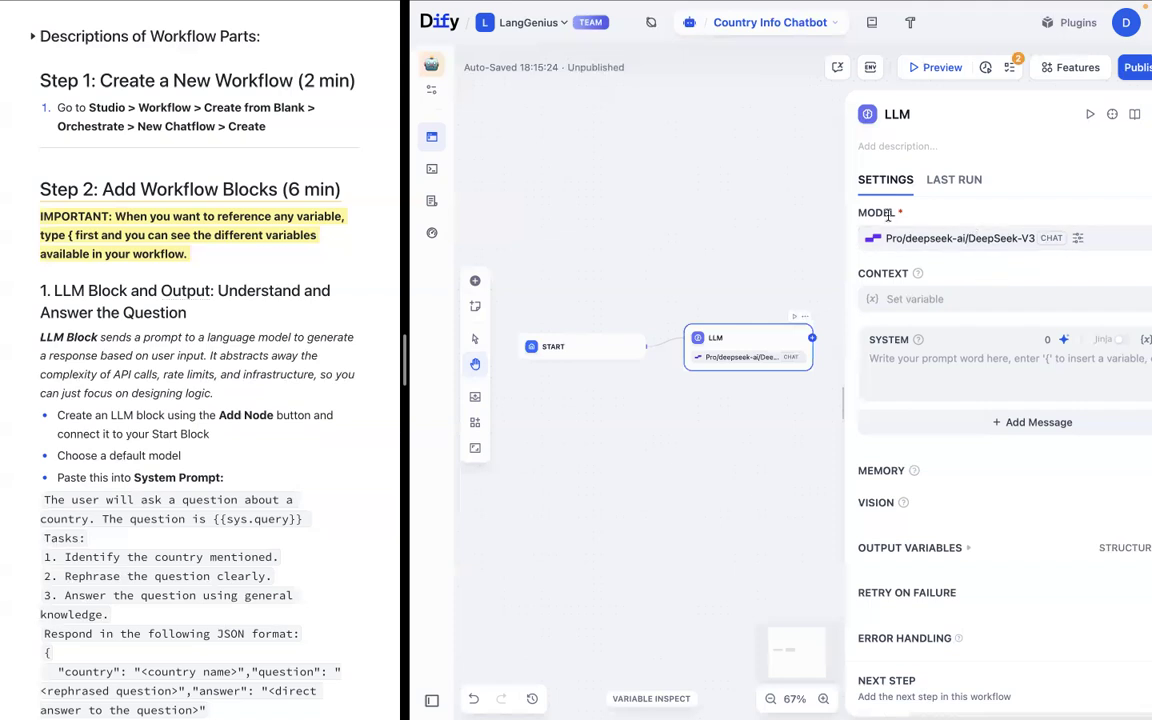
{"action": "scroll", "coordinate": [992, 205], "scroll_direction": "right", "scroll_amount": 2}
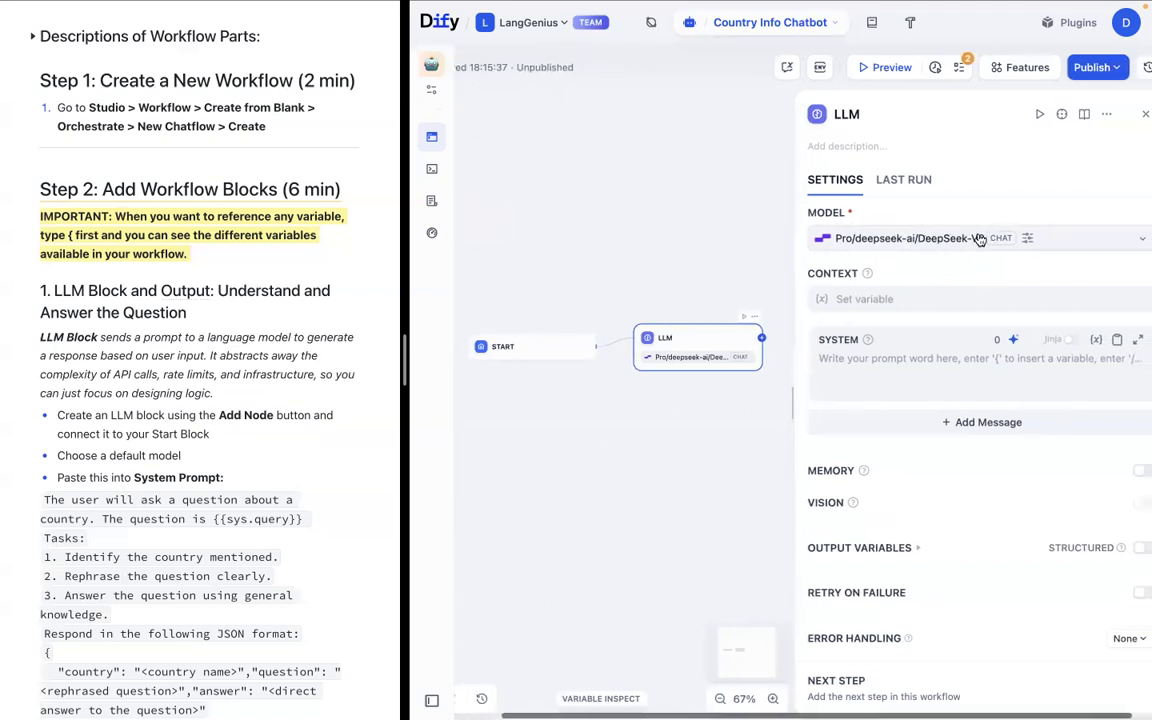
{"action": "left_click", "coordinate": [1097, 249]}
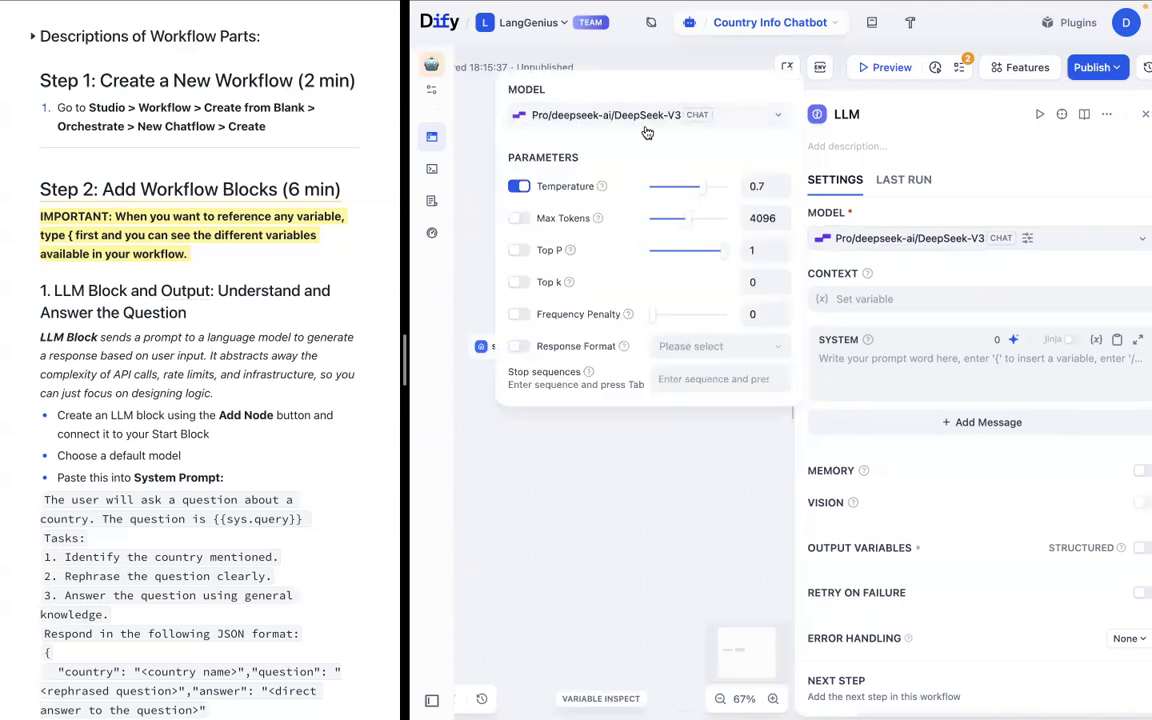
{"action": "left_click", "coordinate": [863, 186]}
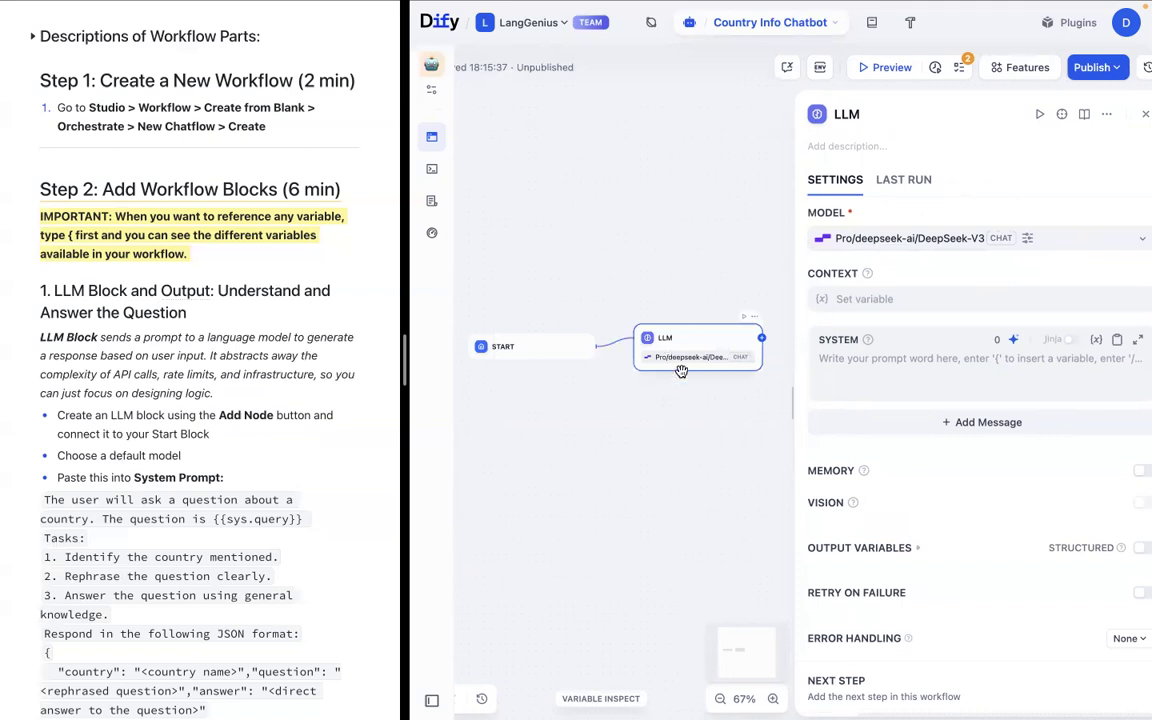
Copy the system prompt text from the guide and paste it without formatting into the LLM node's system prompt.
{"action": "scroll", "coordinate": [150, 450], "scroll_direction": "down", "scroll_amount": 2}
{"action": "scroll", "coordinate": [156, 478], "scroll_direction": "down", "scroll_amount": 1}
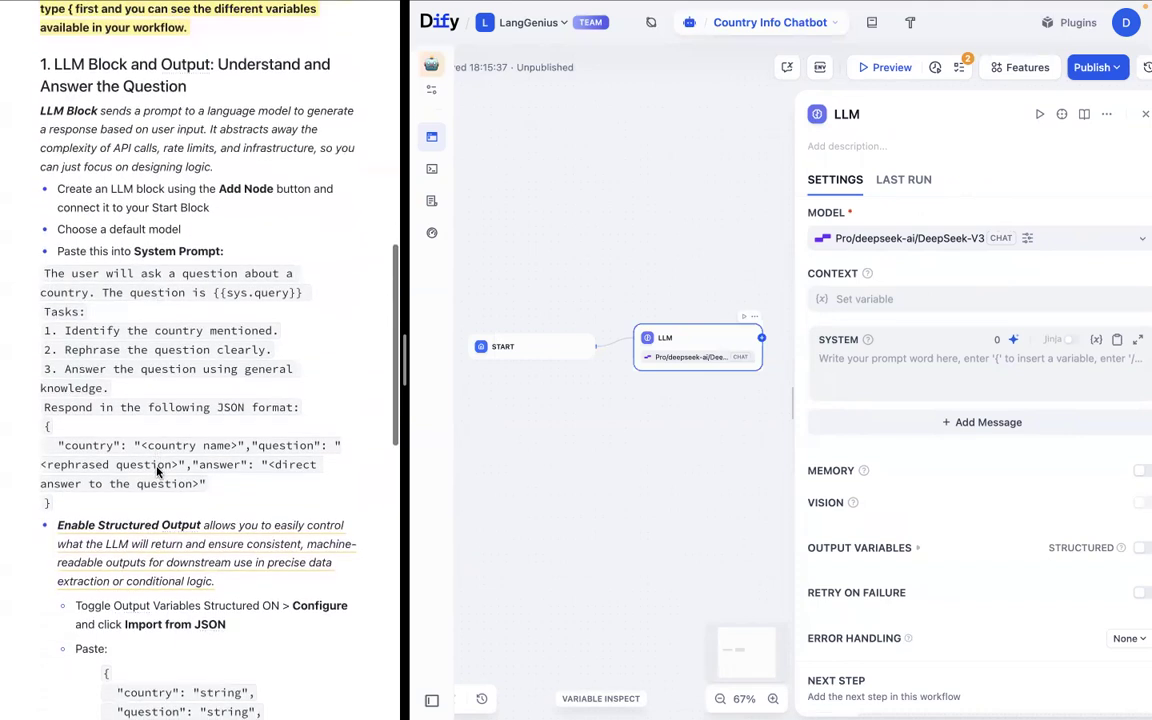
{"action": "left_click_drag", "start_coordinate": [40, 273], "coordinate": [65, 507]}
{"action": "key", "text": "ctrl+c"}
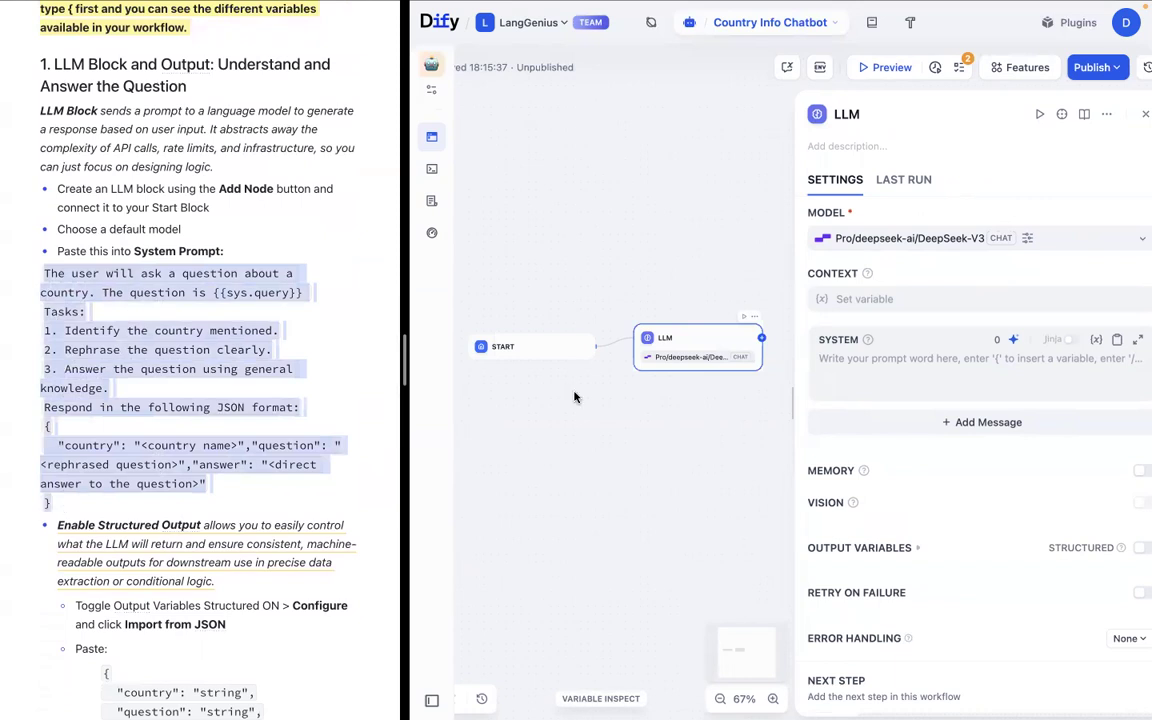
{"action": "left_click", "coordinate": [864, 356]}
{"action": "key", "text": "ctrl+v"}
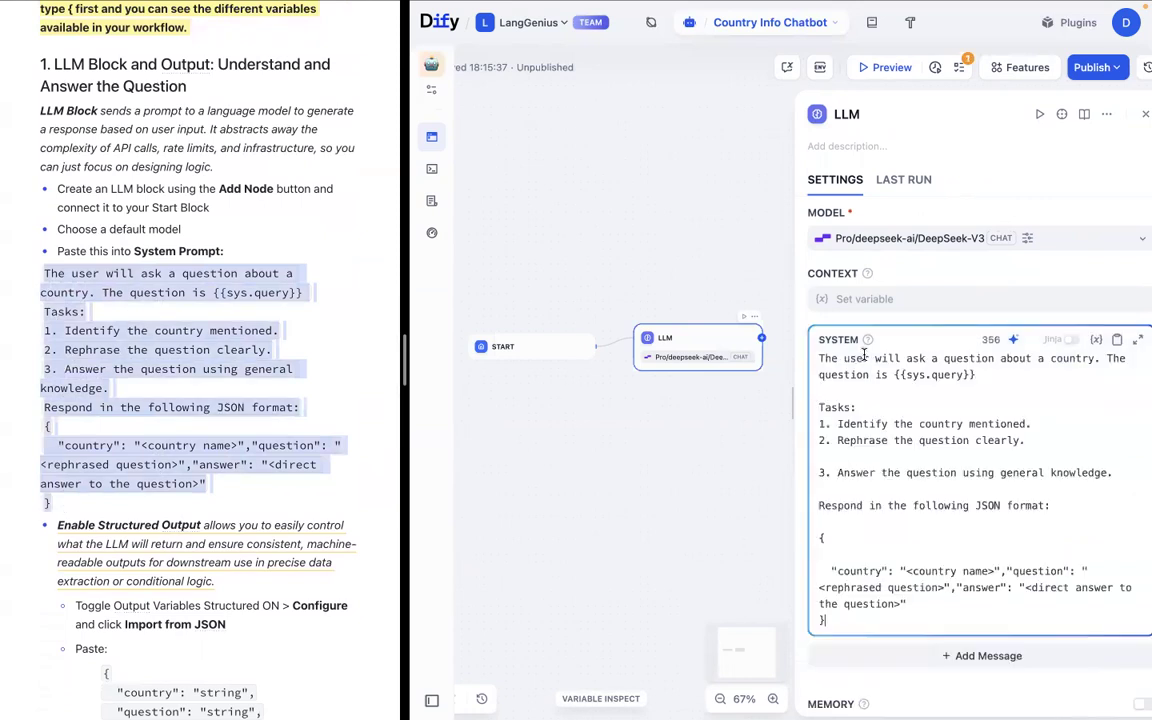
{"action": "key", "text": "ctrl+z"}
{"action": "key", "text": "ctrl+v"}
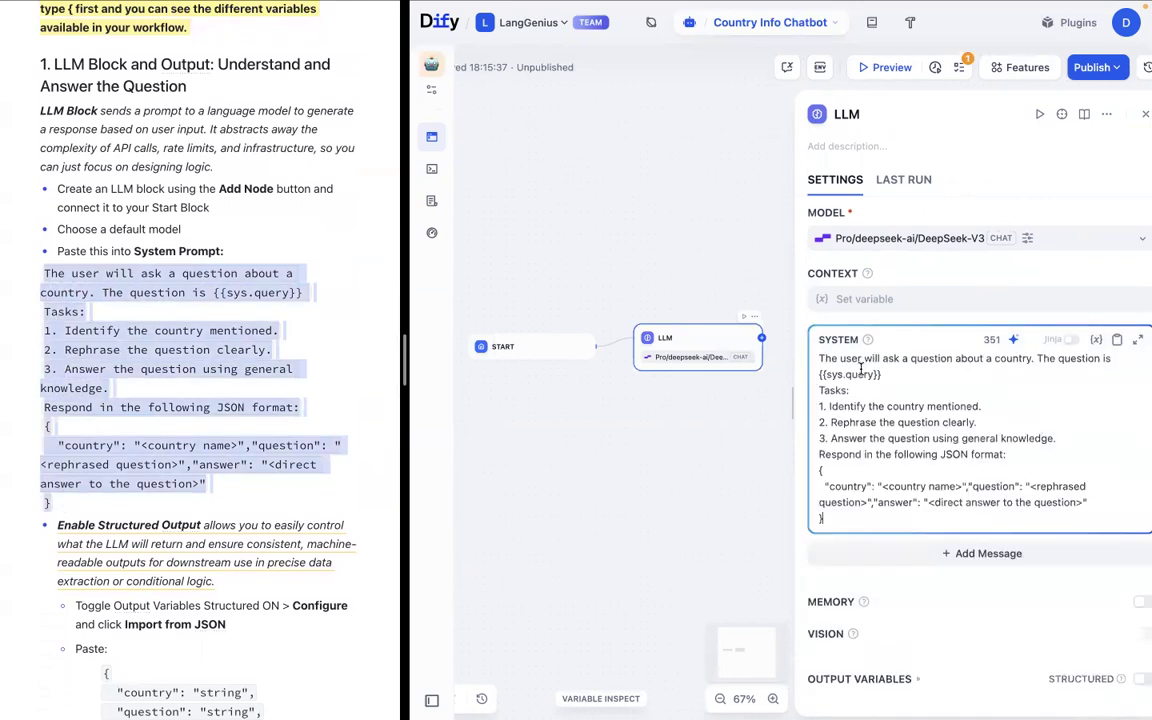
Replace the {{sys.query}} placeholder in the system prompt with the Start node's sys.query variable.
{"action": "left_click", "coordinate": [891, 373]}
{"action": "left_click_drag", "start_coordinate": [891, 373], "coordinate": [818, 376]}
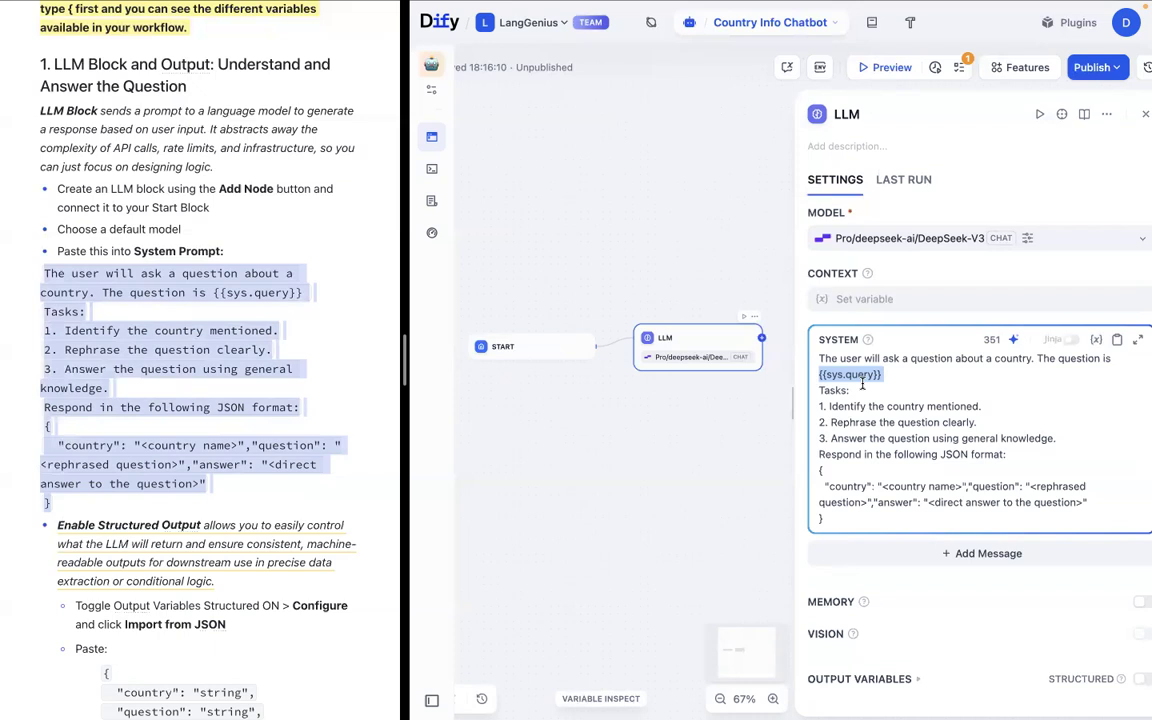
{"action": "type", "text": "{"}
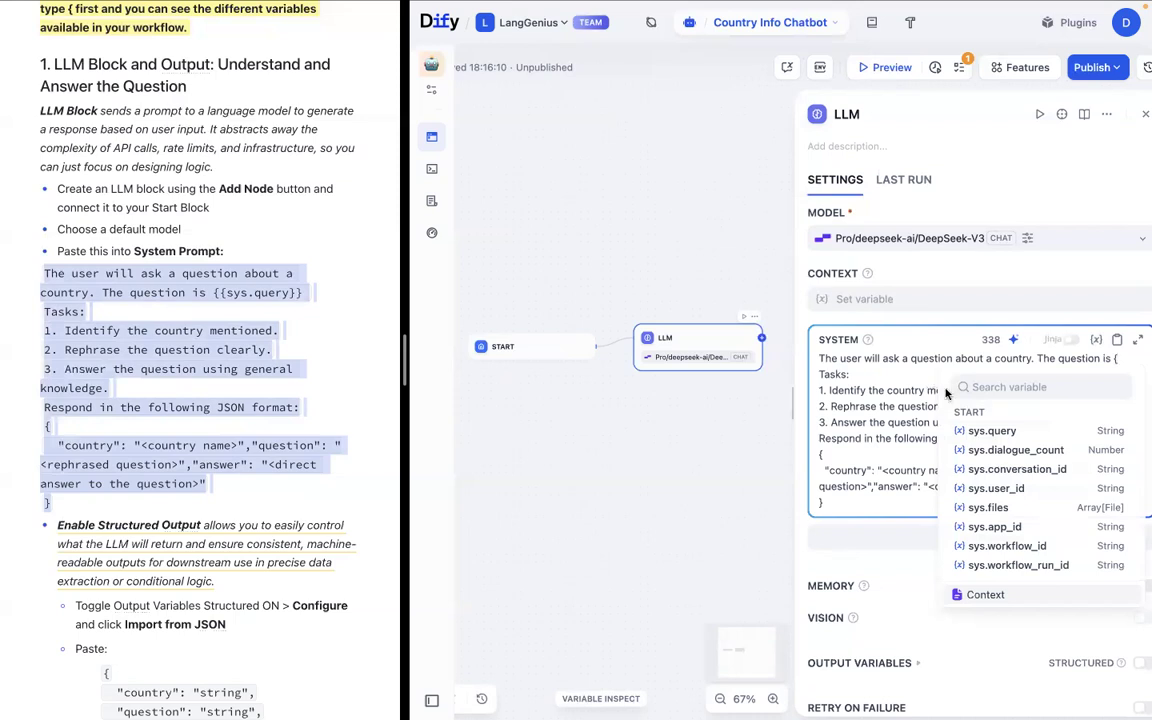
{"action": "left_click", "coordinate": [988, 430]}
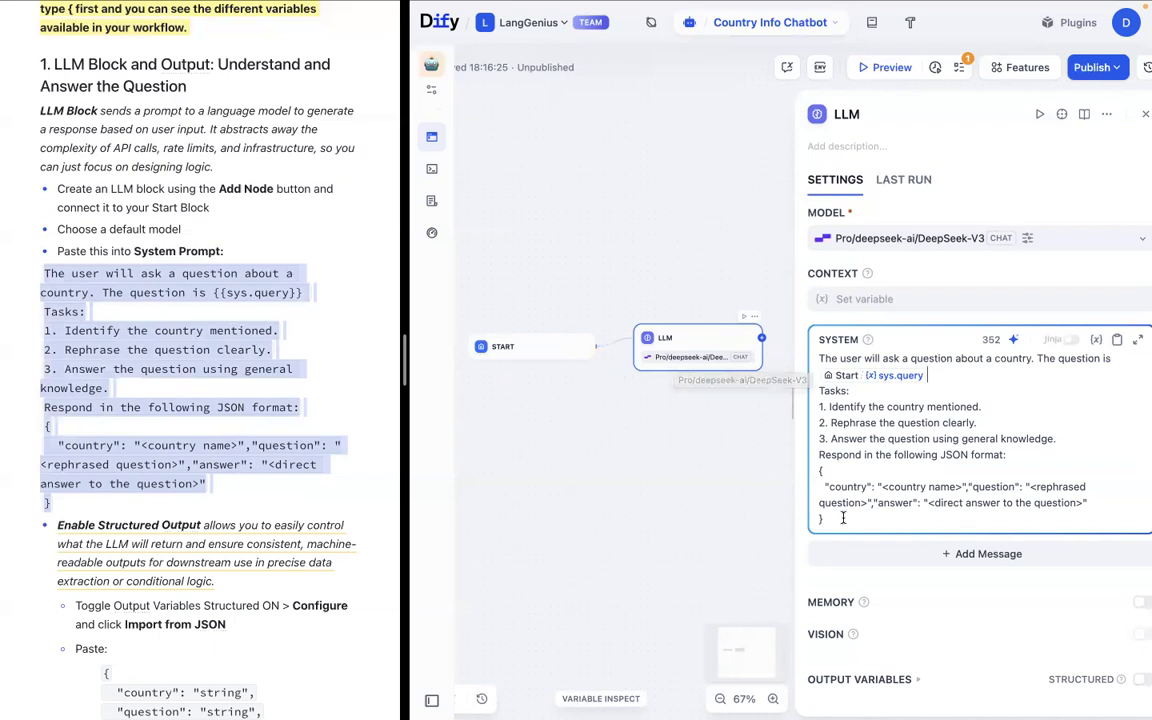
Enable structured output for the LLM node's output variables.
{"action": "scroll", "coordinate": [902, 573], "scroll_direction": "down", "scroll_amount": 3}
{"action": "scroll", "coordinate": [902, 573], "scroll_direction": "down", "scroll_amount": 1}
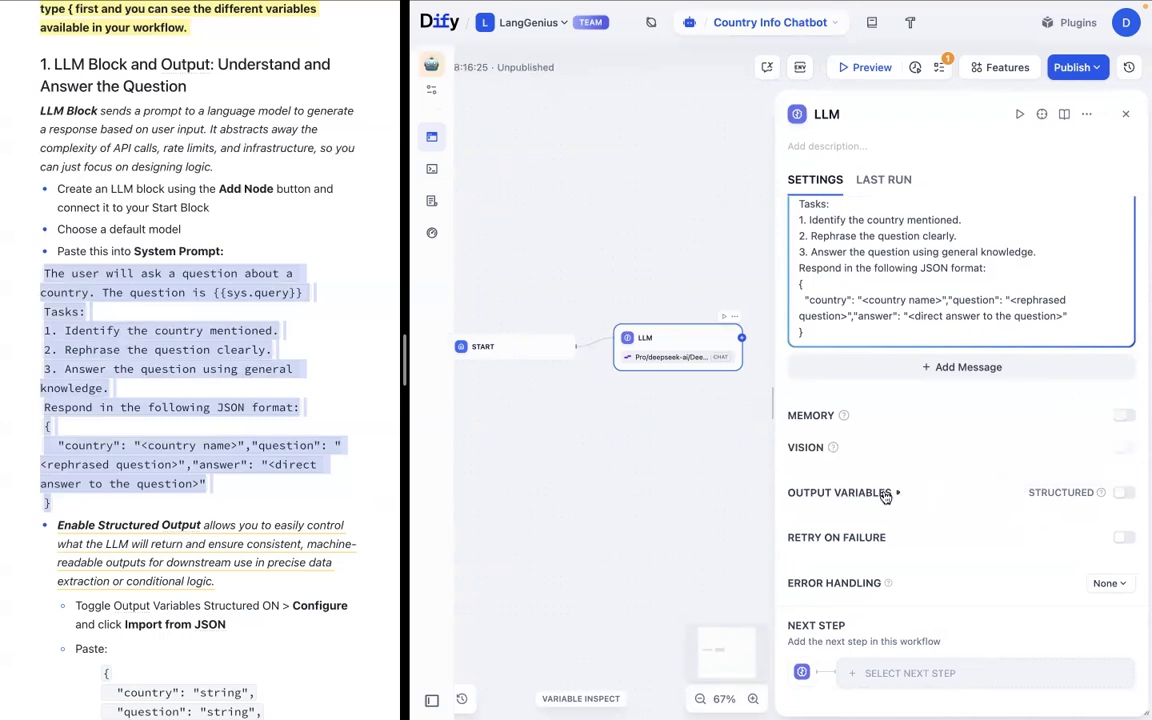
{"action": "left_click", "coordinate": [1124, 492]}
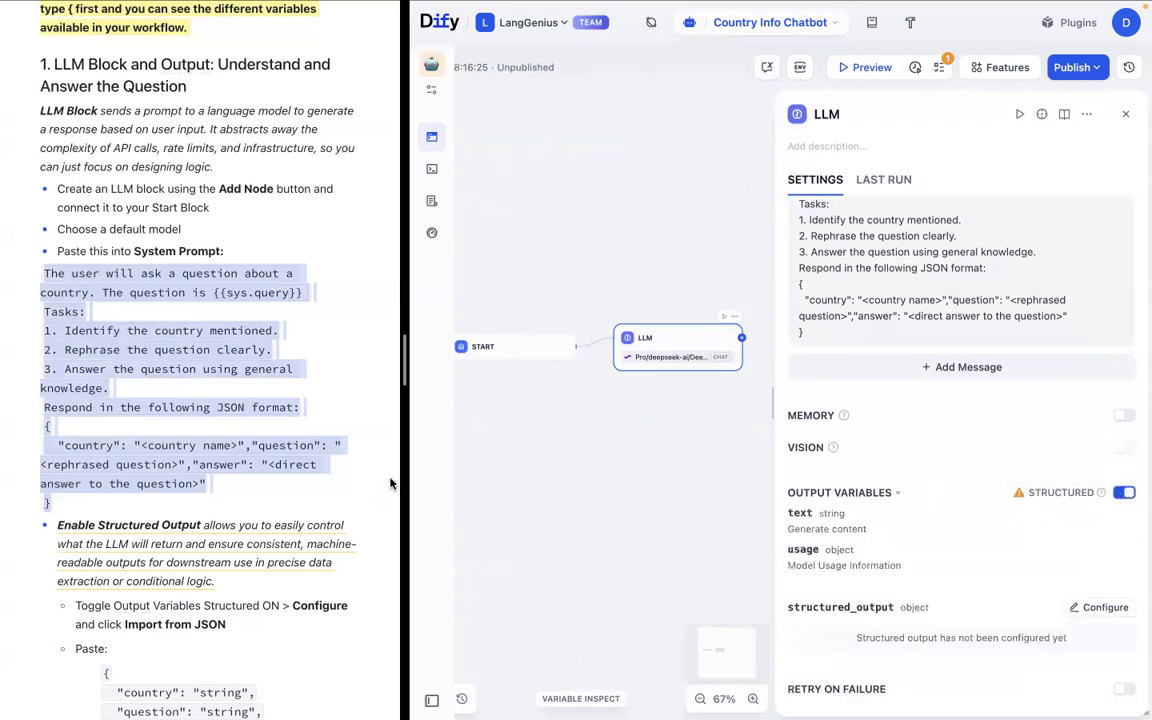
Open the structured_output schema configuration for the LLM node and start an import from JSON.
{"action": "scroll", "coordinate": [392, 484], "scroll_direction": "down", "scroll_amount": 4}
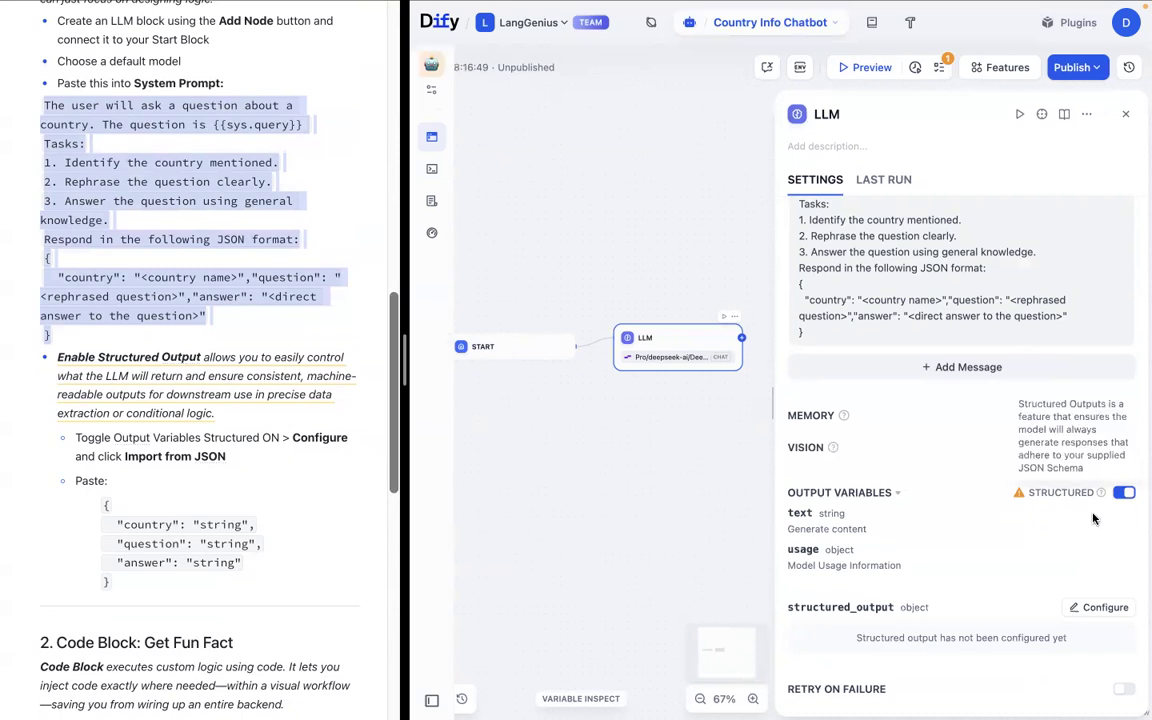
{"action": "scroll", "coordinate": [1090, 514], "scroll_direction": "down", "scroll_amount": 1}
{"action": "scroll", "coordinate": [1090, 514], "scroll_direction": "down", "scroll_amount": 1}
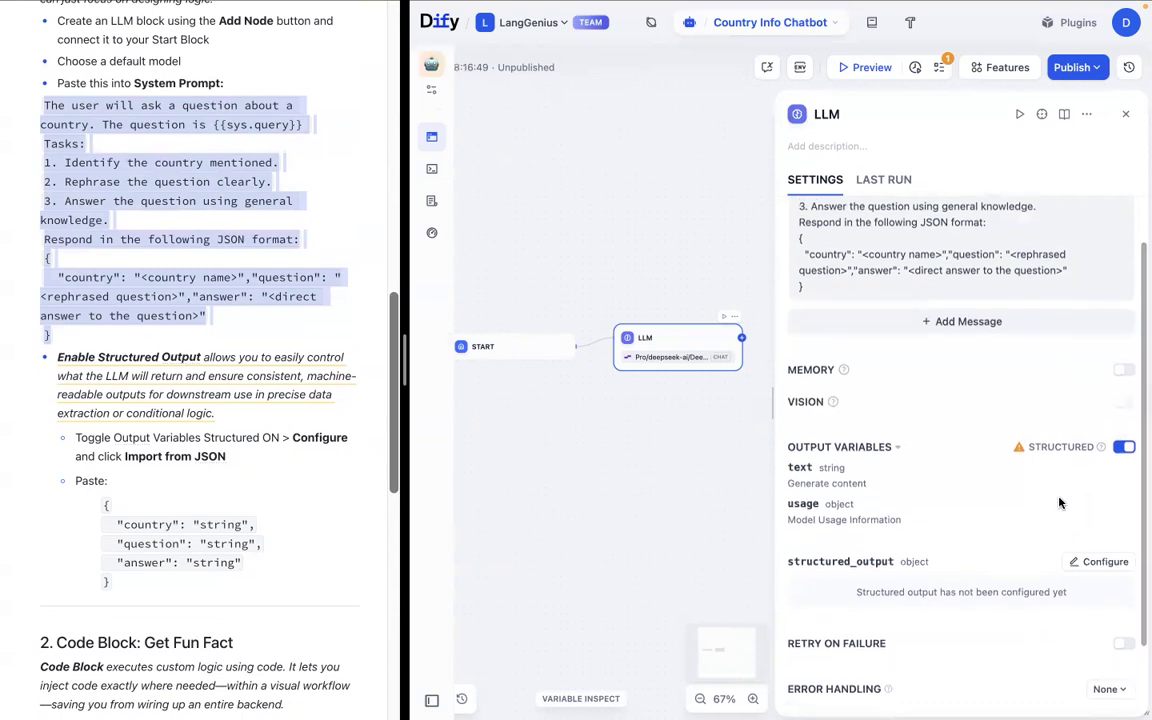
{"action": "left_click", "coordinate": [1100, 563]}
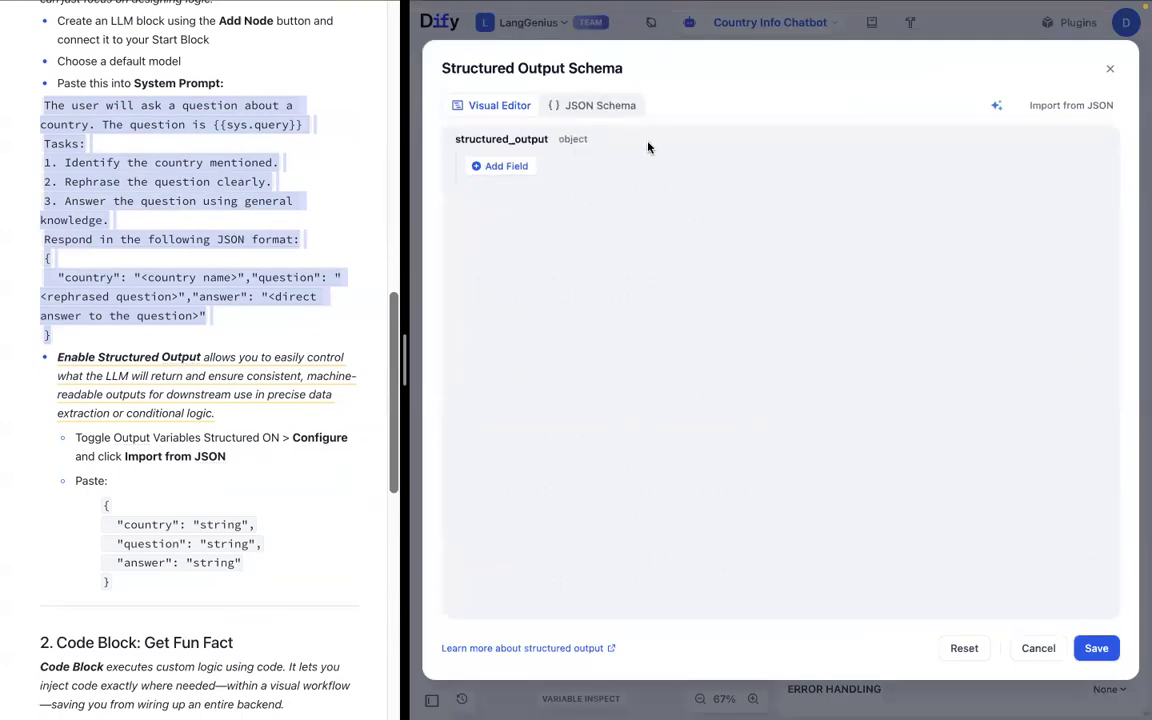
{"action": "left_click", "coordinate": [1054, 116]}
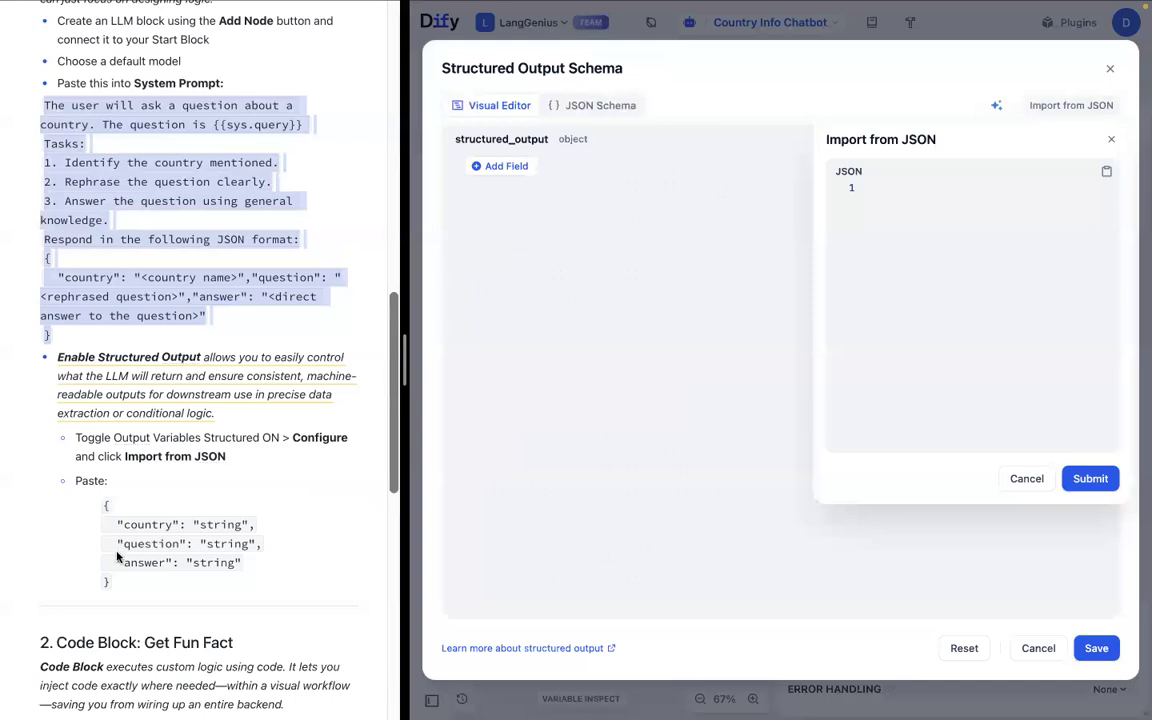
Import the guide's JSON with country, question and answer as strings into the structured output schema and save it.
{"action": "triple_click", "coordinate": [104, 503]}
{"action": "key", "text": "ctrl+c"}
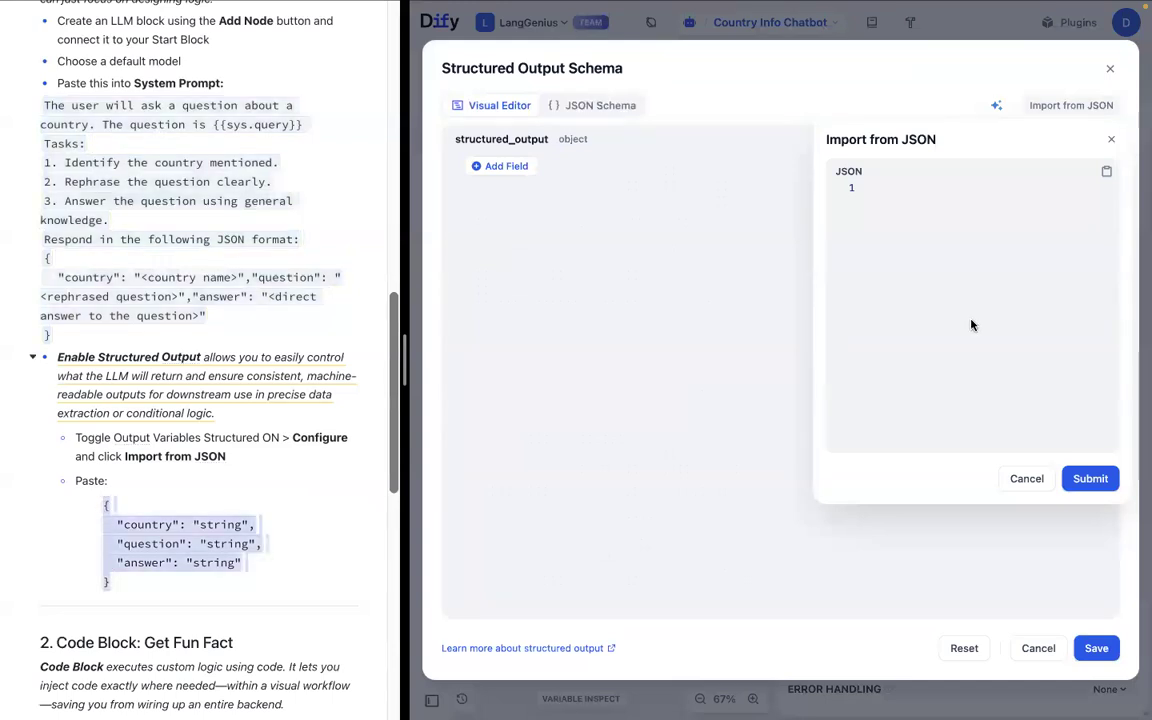
{"action": "left_click", "coordinate": [874, 188]}
{"action": "key", "text": "ctrl+v"}
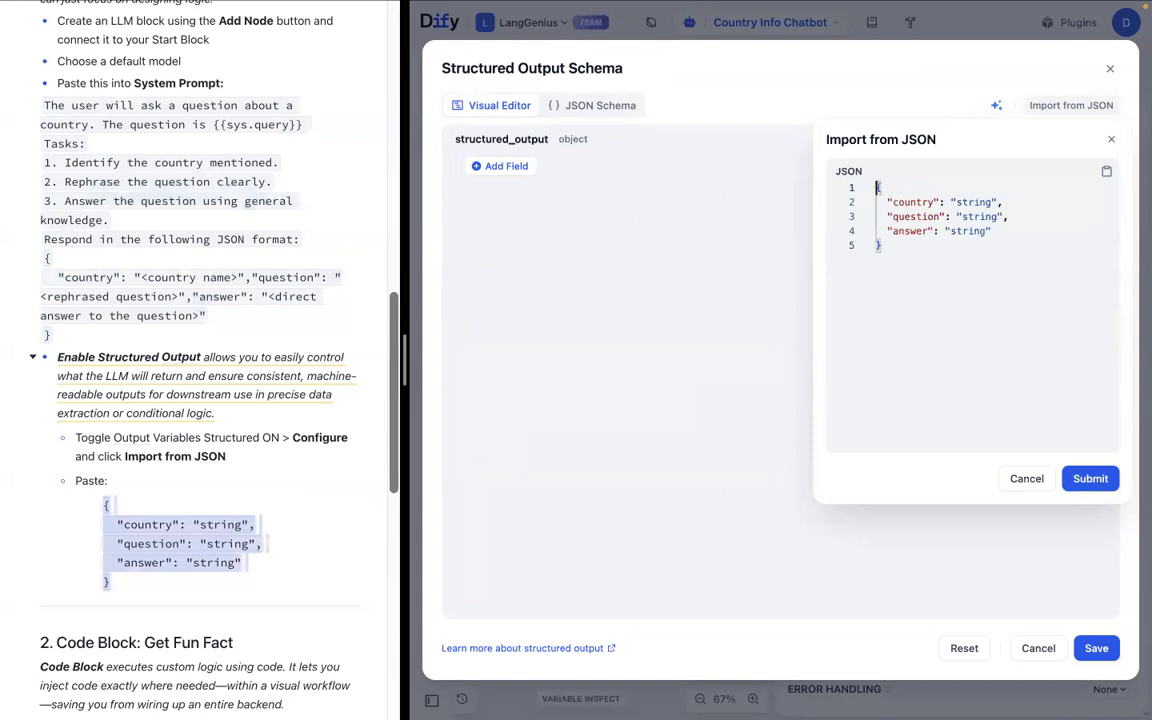
{"action": "left_click", "coordinate": [1103, 486]}
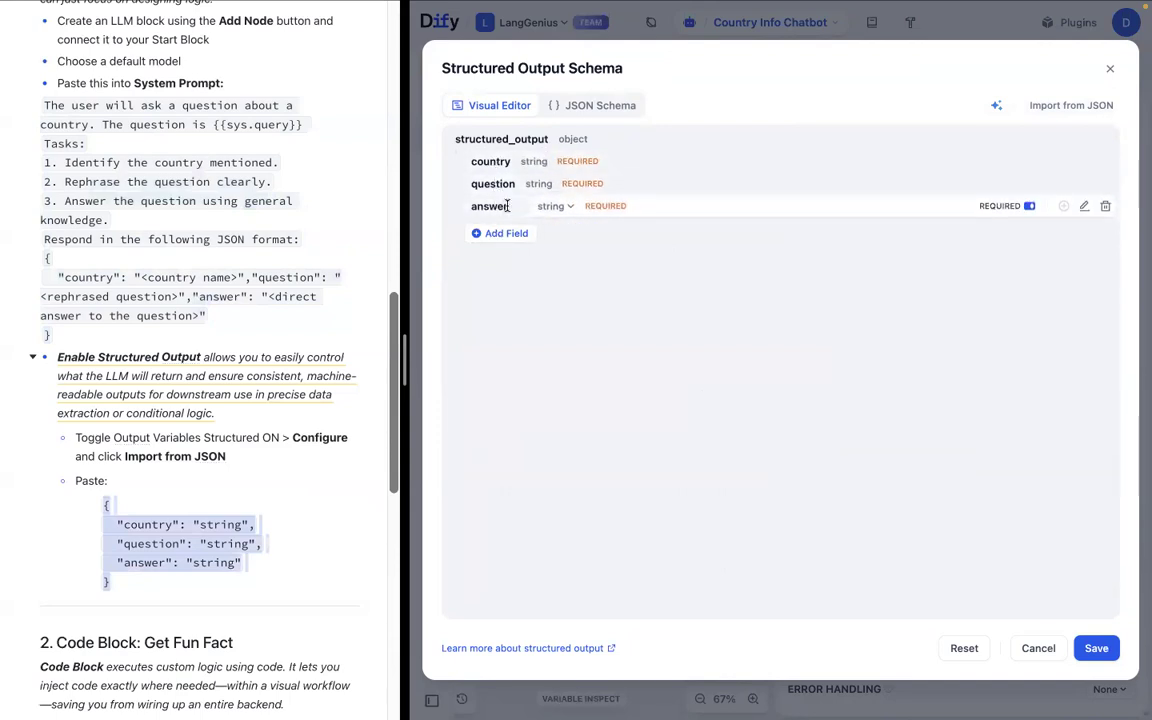
{"action": "left_click", "coordinate": [1095, 648]}
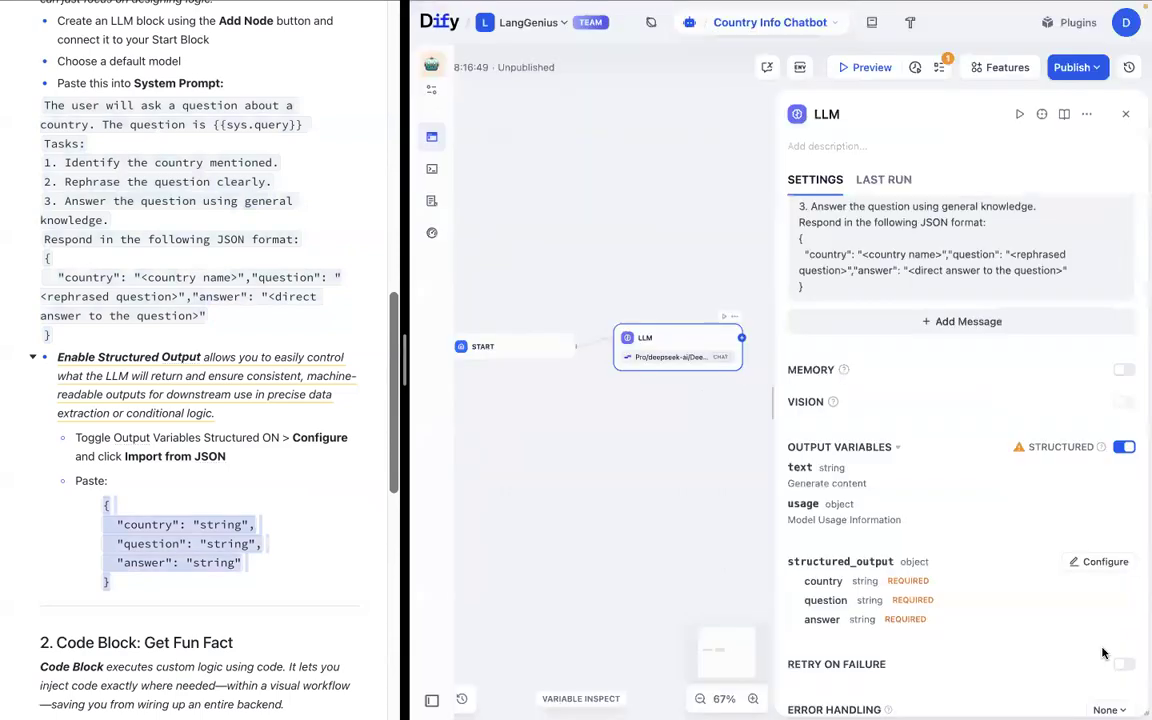
Rename the LLM node as "country llm", move it slightly above the Start node's level and close its settings.
{"action": "scroll", "coordinate": [662, 385], "scroll_direction": "down", "scroll_amount": 3}
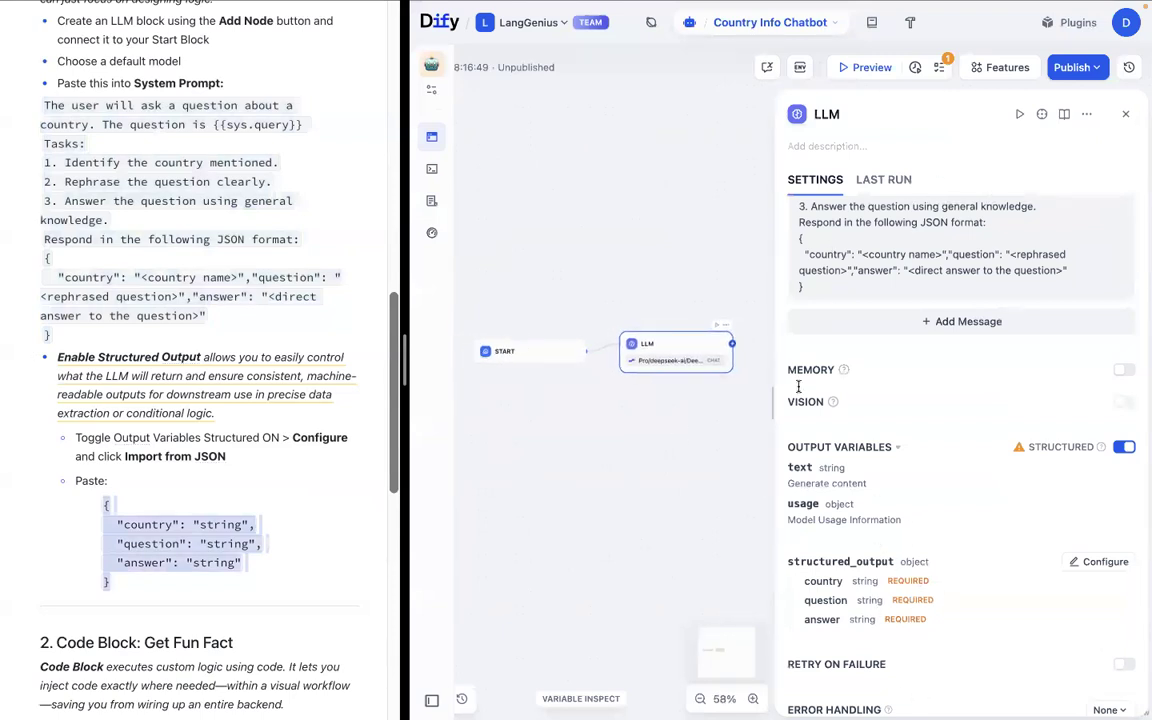
{"action": "double_click", "coordinate": [842, 114]}
{"action": "key", "text": "BackSpace"}
{"action": "type", "text": "coujntry"}
{"action": "key", "text": "BackSpace"}
{"action": "key", "text": "BackSpace"}
{"action": "key", "text": "BackSpace"}
{"action": "key", "text": "BackSpace"}
{"action": "type", "text": "ntry llm"}
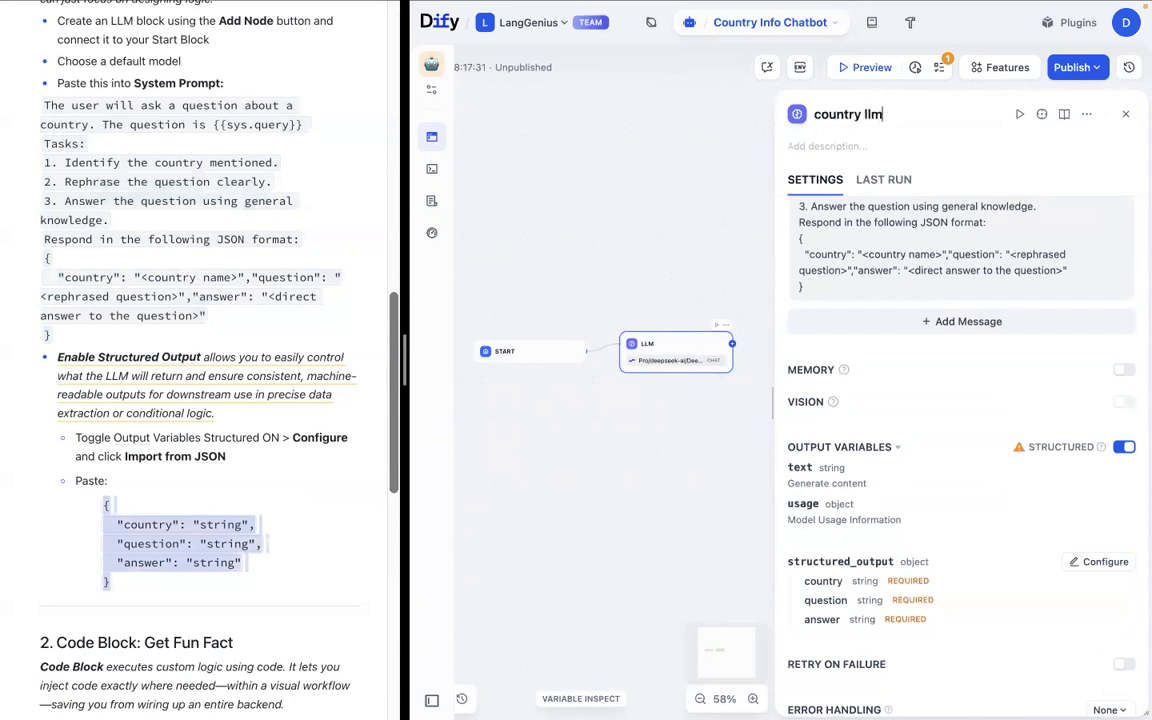
{"action": "left_click_drag", "start_coordinate": [685, 344], "coordinate": [676, 299]}
{"action": "left_click", "coordinate": [1125, 113]}
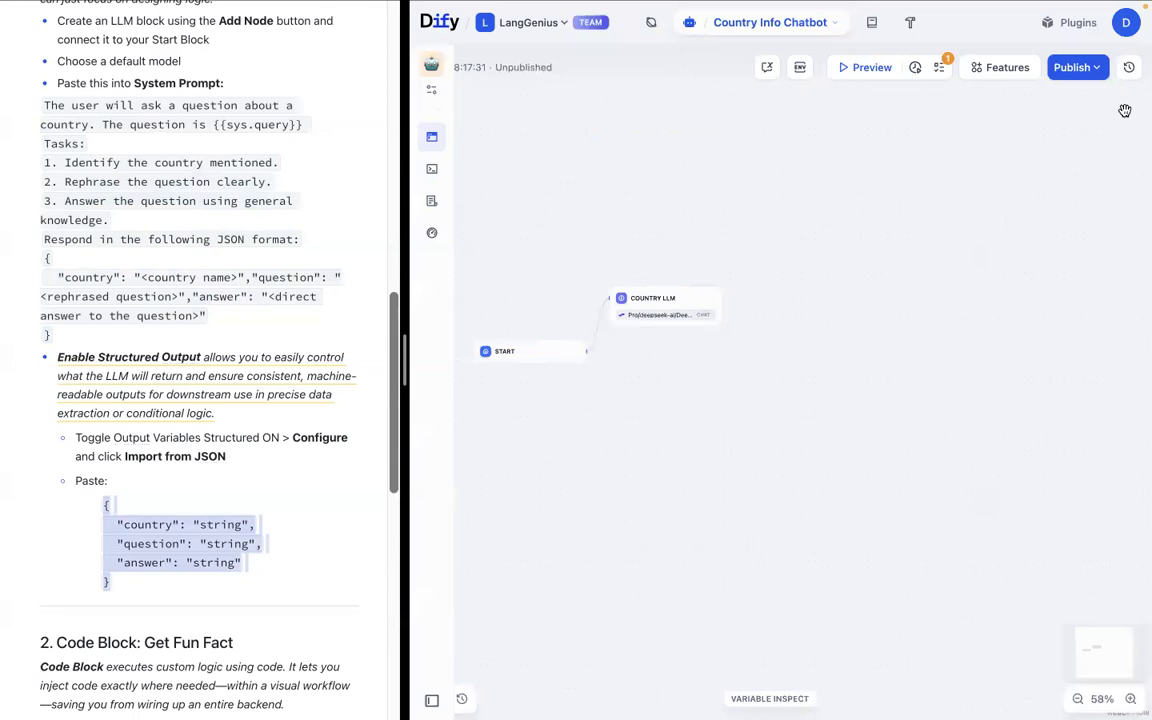
Add a Code node on the canvas below and beyond the country llm node, as the guide's Code Block section describes.
{"action": "scroll", "coordinate": [164, 531], "scroll_direction": "down", "scroll_amount": 1}
{"action": "scroll", "coordinate": [164, 531], "scroll_direction": "down", "scroll_amount": 6}
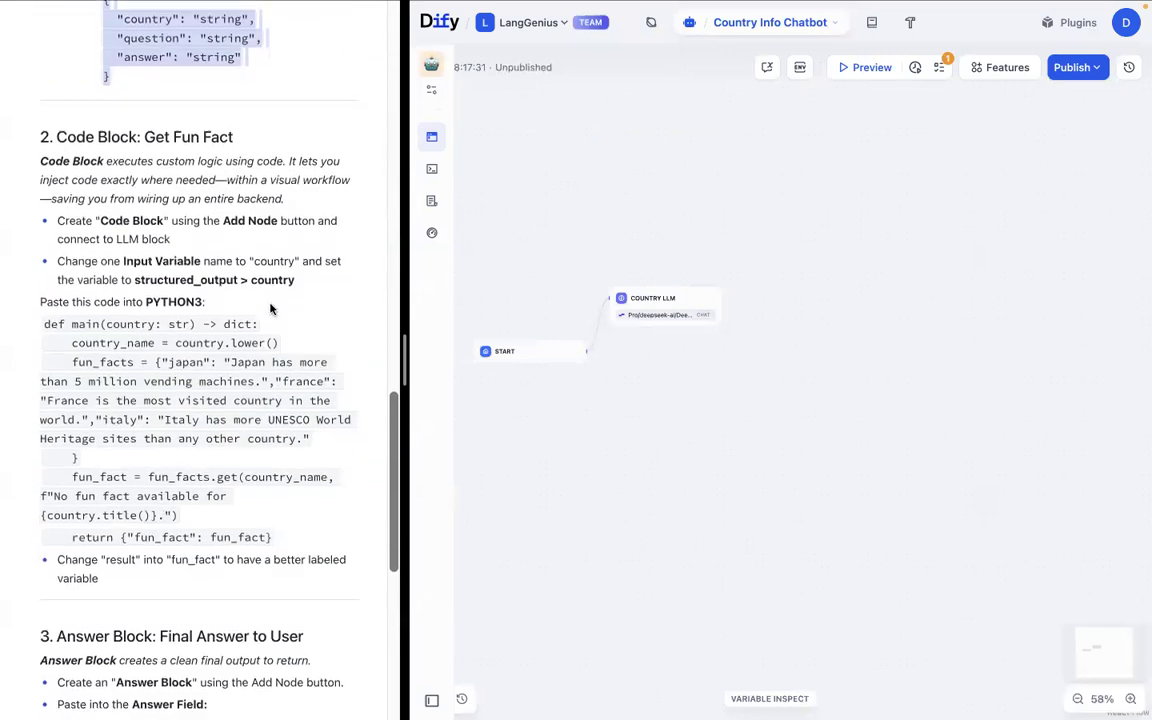
{"action": "scroll", "coordinate": [270, 310], "scroll_direction": "down", "scroll_amount": 1}
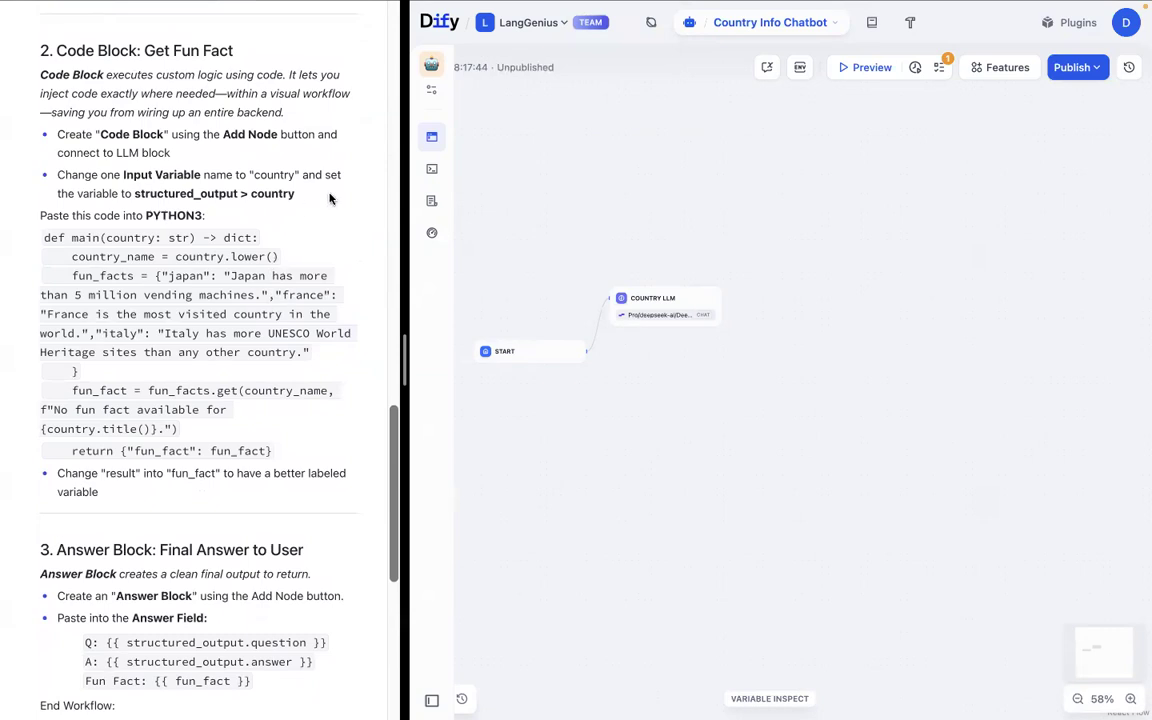
{"action": "left_click", "coordinate": [677, 304]}
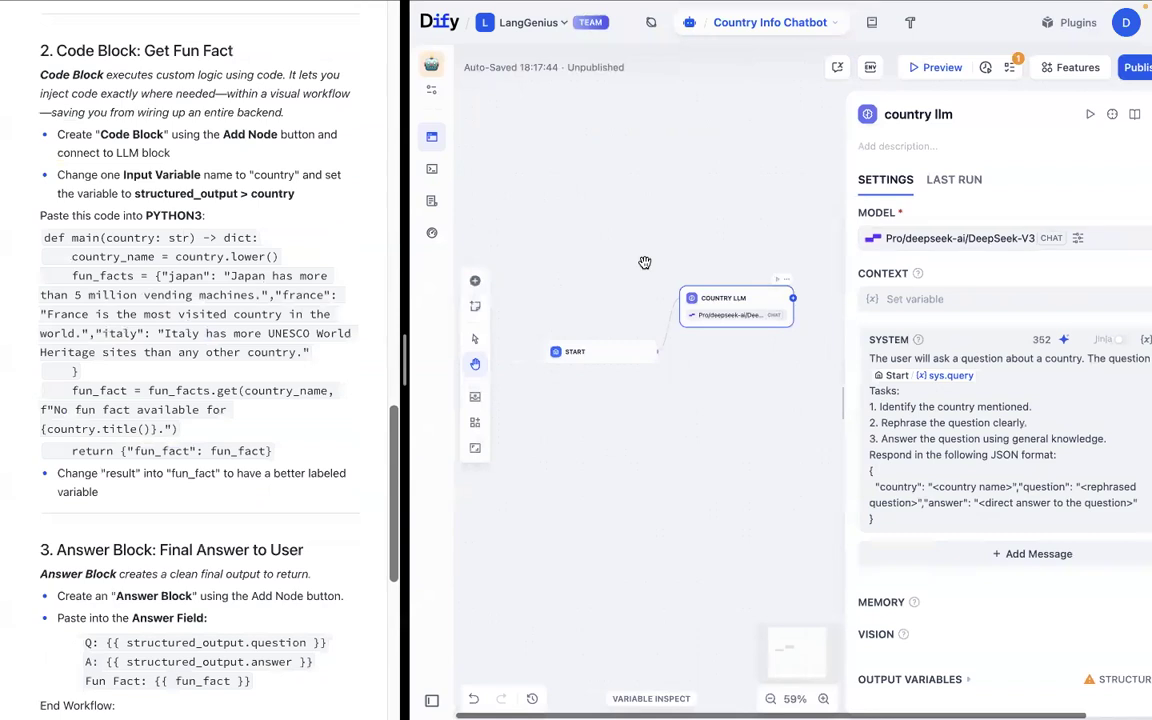
{"action": "left_click", "coordinate": [478, 282]}
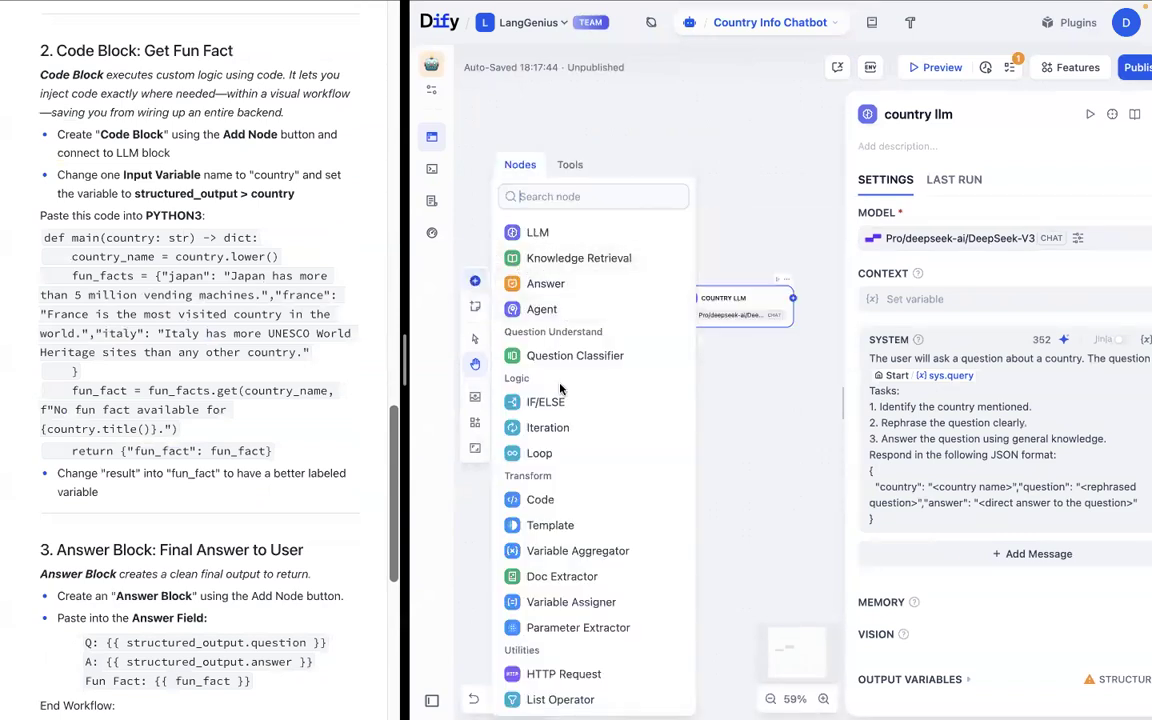
{"action": "left_click", "coordinate": [538, 497]}
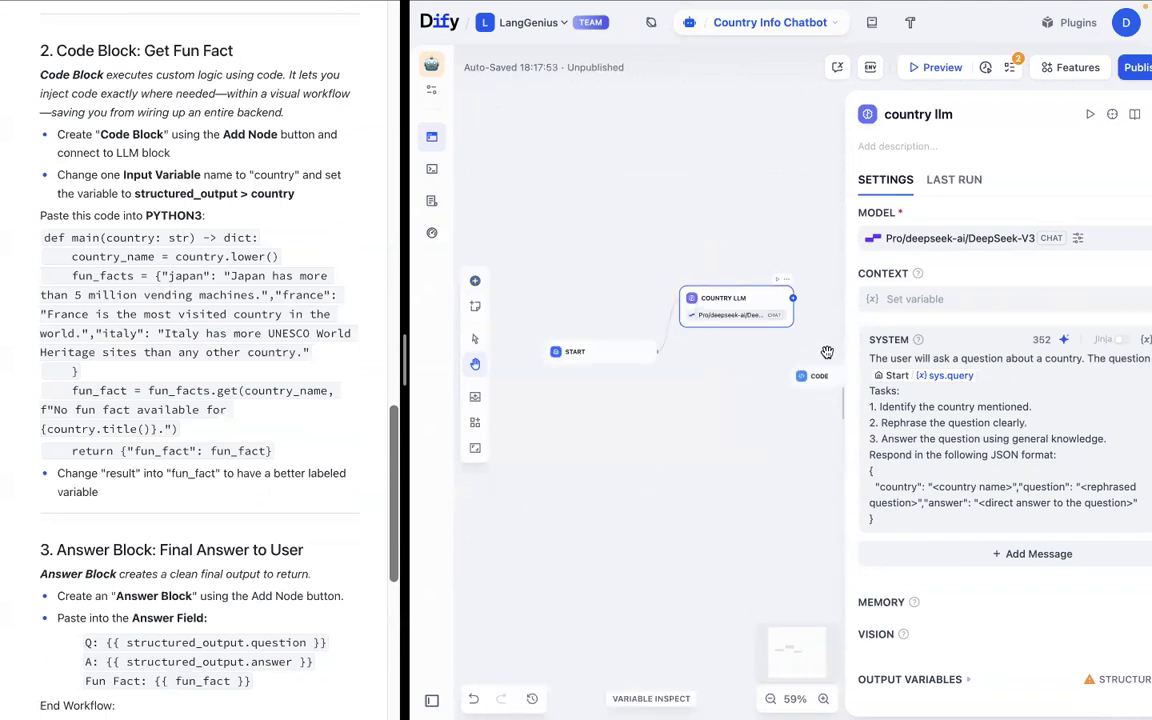
{"action": "left_click", "coordinate": [792, 376]}
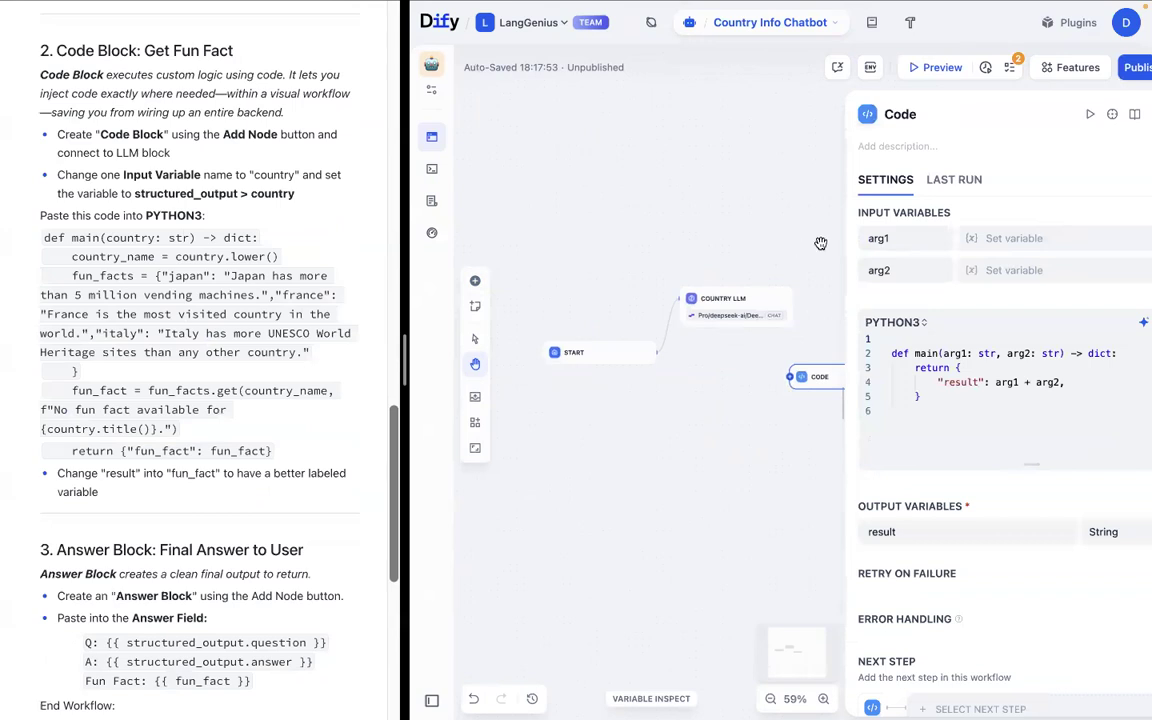
Connect the country llm node's output to the Code node.
{"action": "scroll", "coordinate": [943, 245], "scroll_direction": "right", "scroll_amount": 1}
{"action": "scroll", "coordinate": [943, 245], "scroll_direction": "left", "scroll_amount": 1}
{"action": "scroll", "coordinate": [1034, 187], "scroll_direction": "right", "scroll_amount": 2}
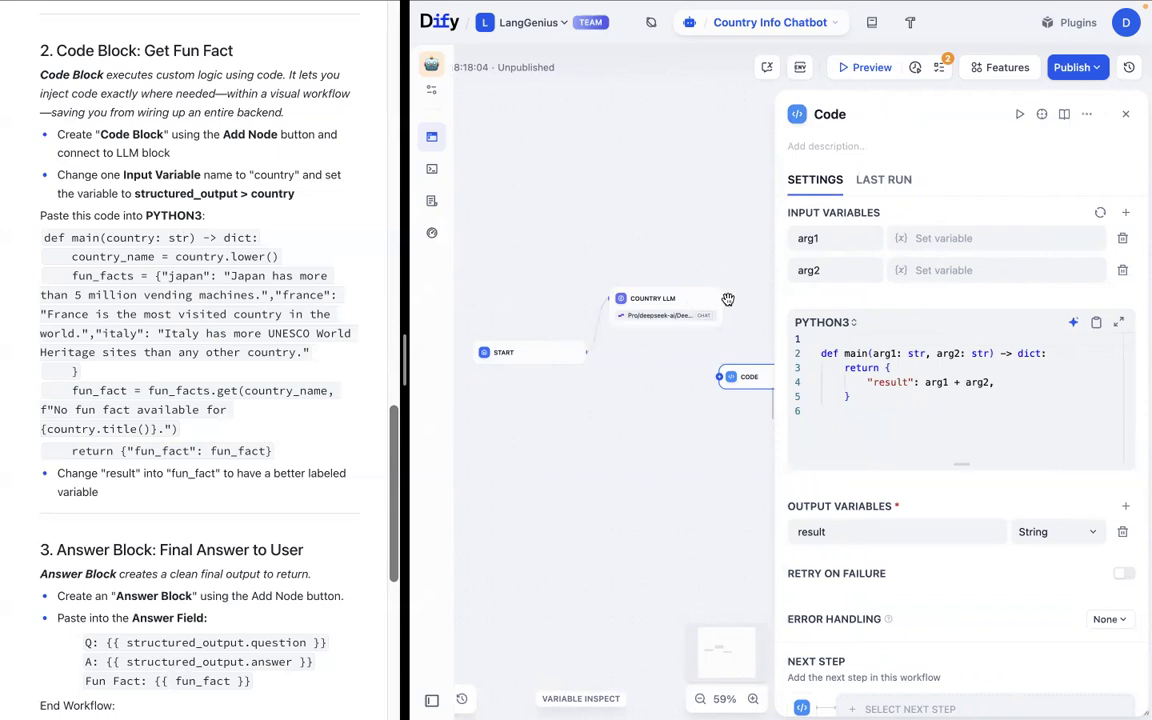
{"action": "left_click_drag", "start_coordinate": [722, 298], "coordinate": [733, 327]}
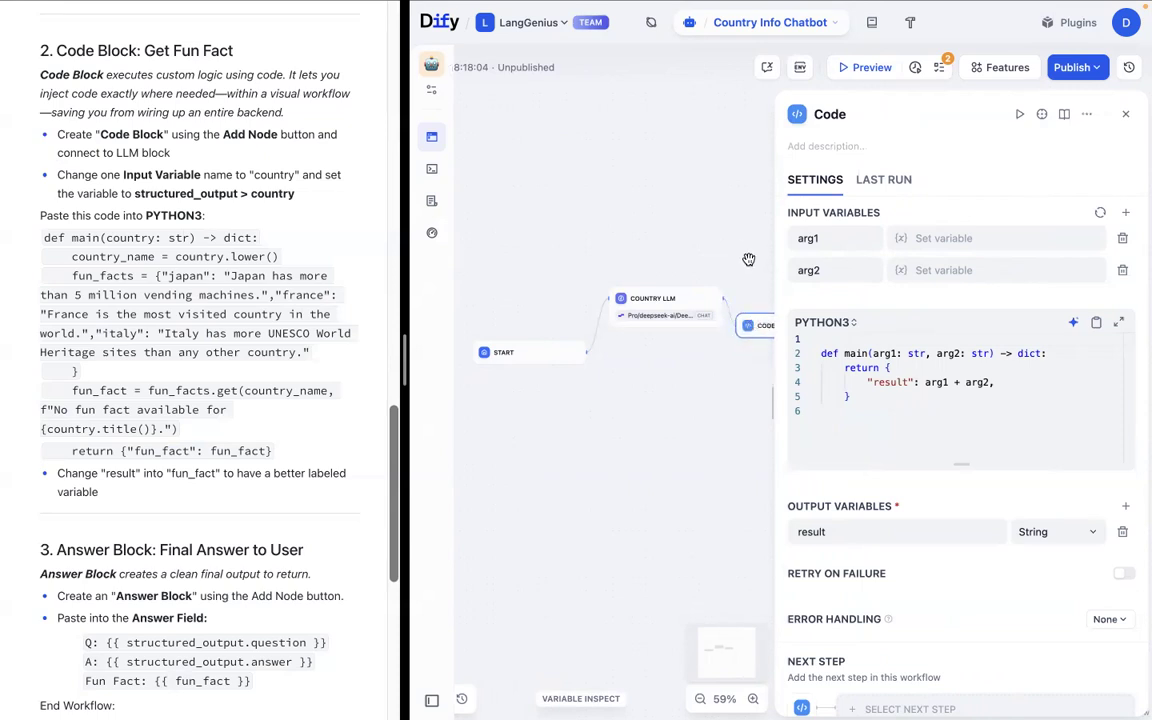
Delete the Code node's input variable arg2 and rename arg1 as country.
{"action": "scroll", "coordinate": [740, 232], "scroll_direction": "up", "scroll_amount": 5}
{"action": "scroll", "coordinate": [704, 301], "scroll_direction": "down", "scroll_amount": 5}
{"action": "scroll", "coordinate": [478, 318], "scroll_direction": "left", "scroll_amount": 2}
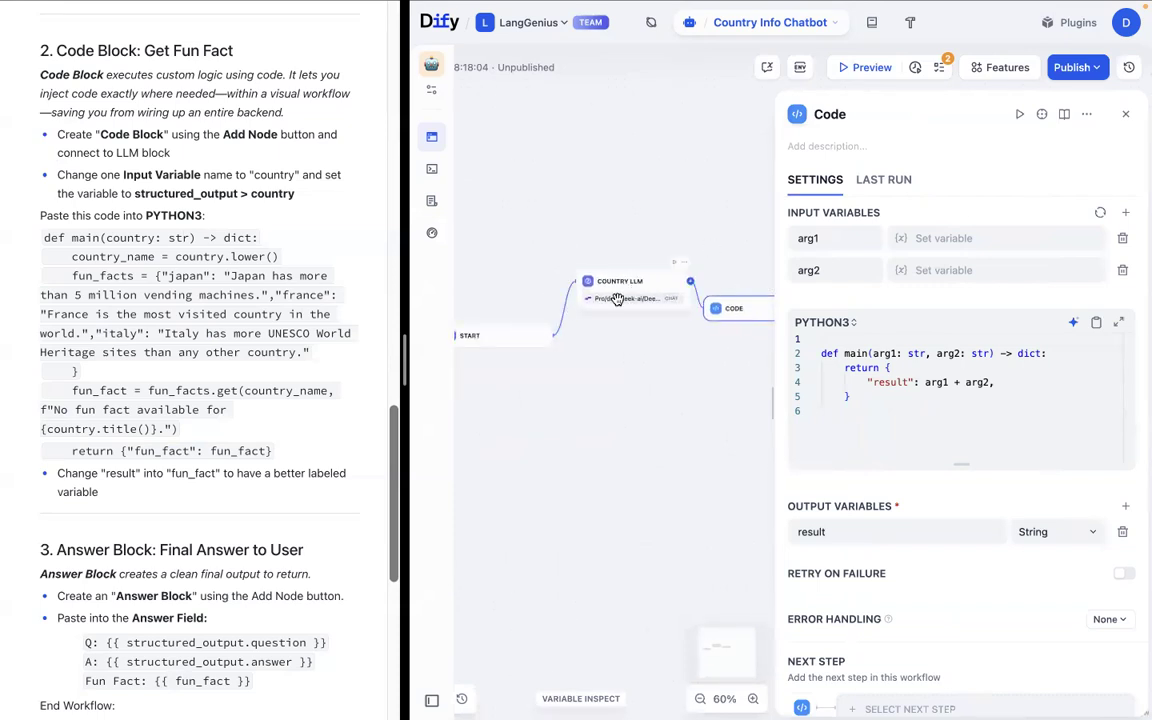
{"action": "scroll", "coordinate": [630, 303], "scroll_direction": "right", "scroll_amount": 3}
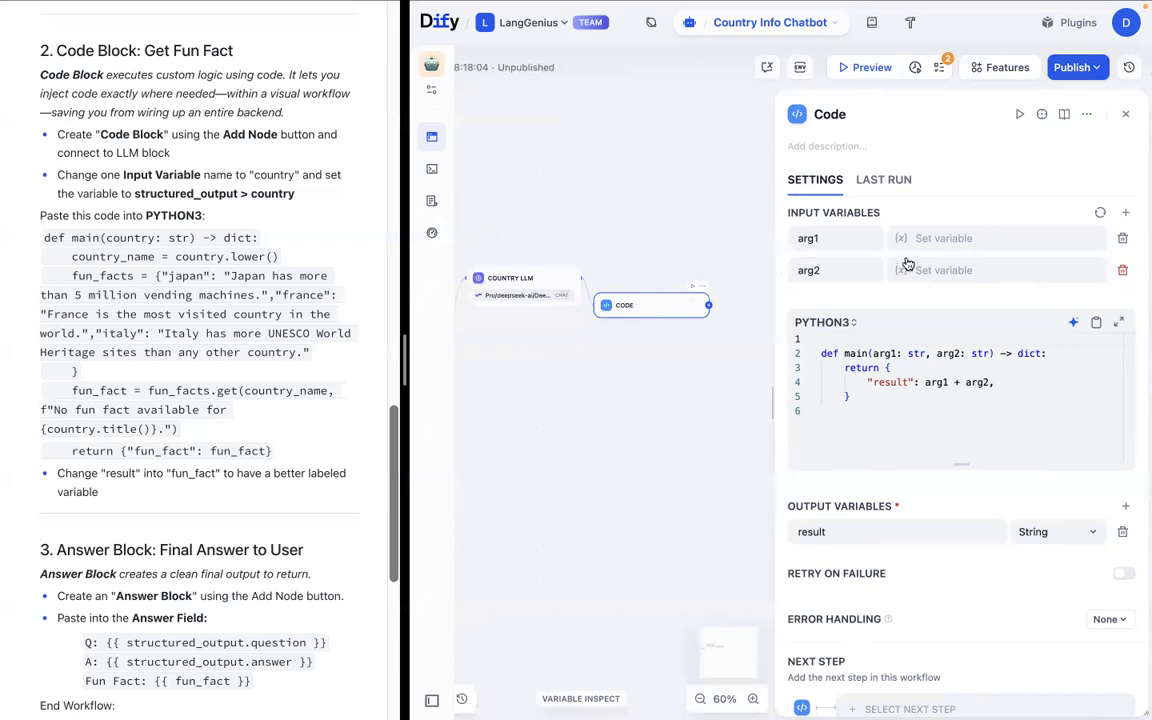
{"action": "left_click", "coordinate": [1122, 270]}
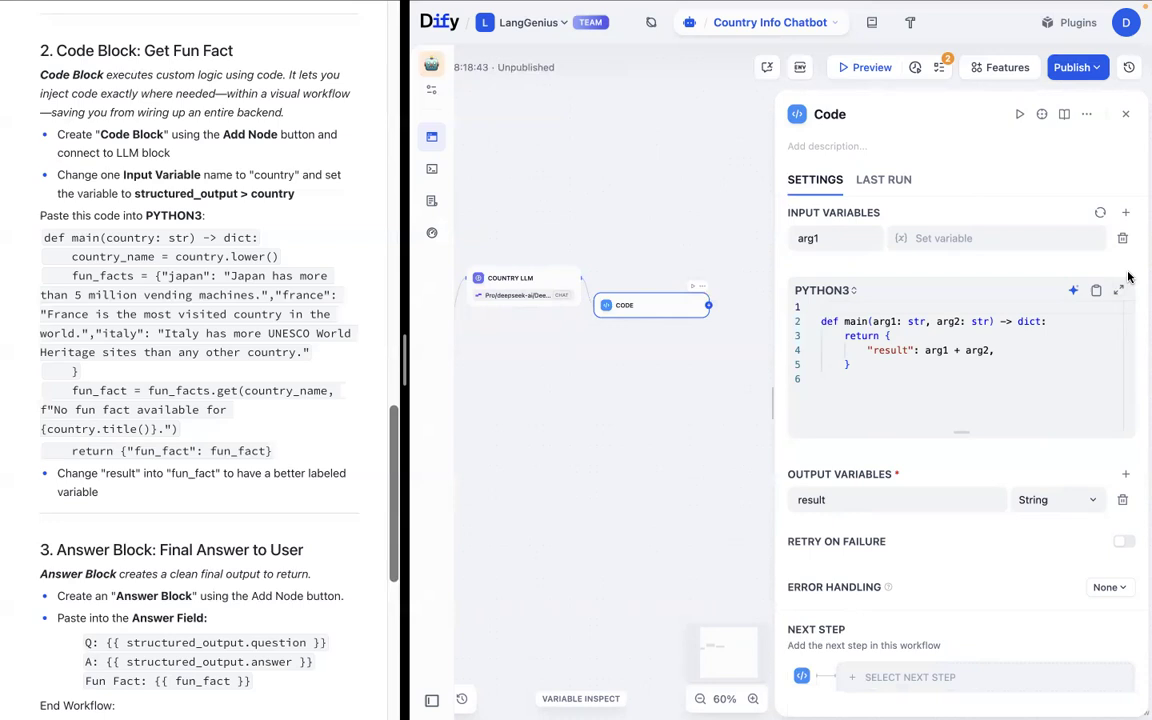
{"action": "double_click", "coordinate": [848, 239]}
{"action": "type", "text": "country"}
Set the Code node's country input to the country field of country llm's structured_output.
{"action": "left_click", "coordinate": [940, 240]}
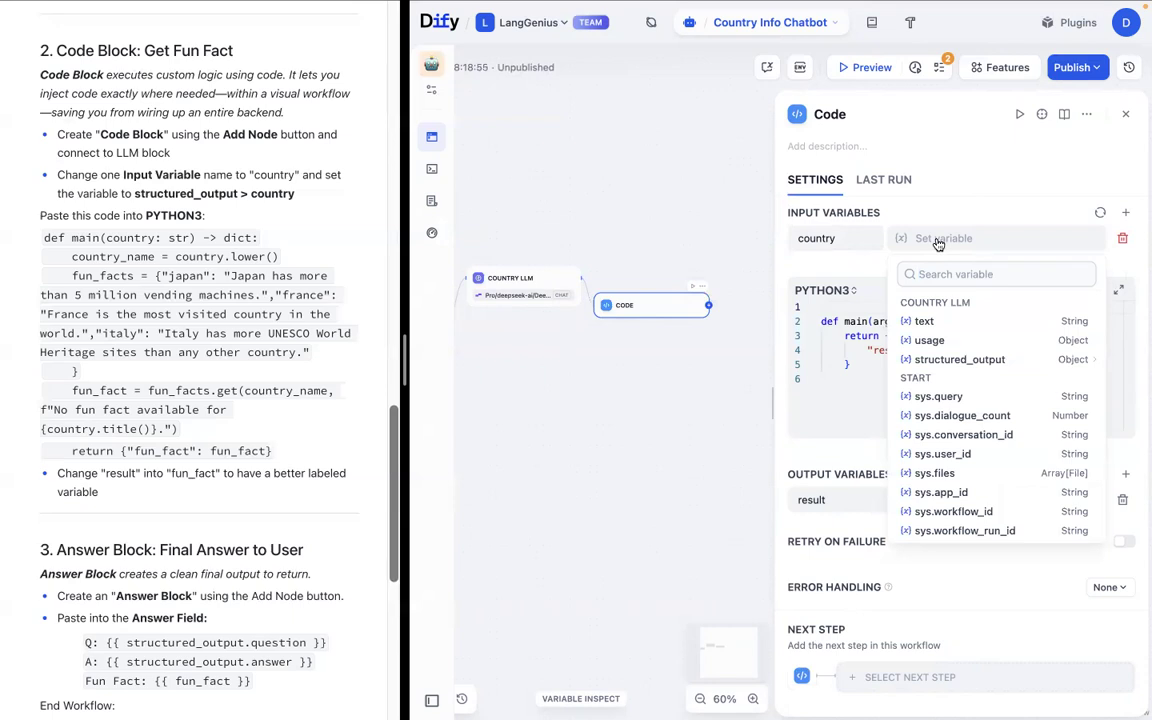
{"action": "mouse_move", "coordinate": [1077, 364]}
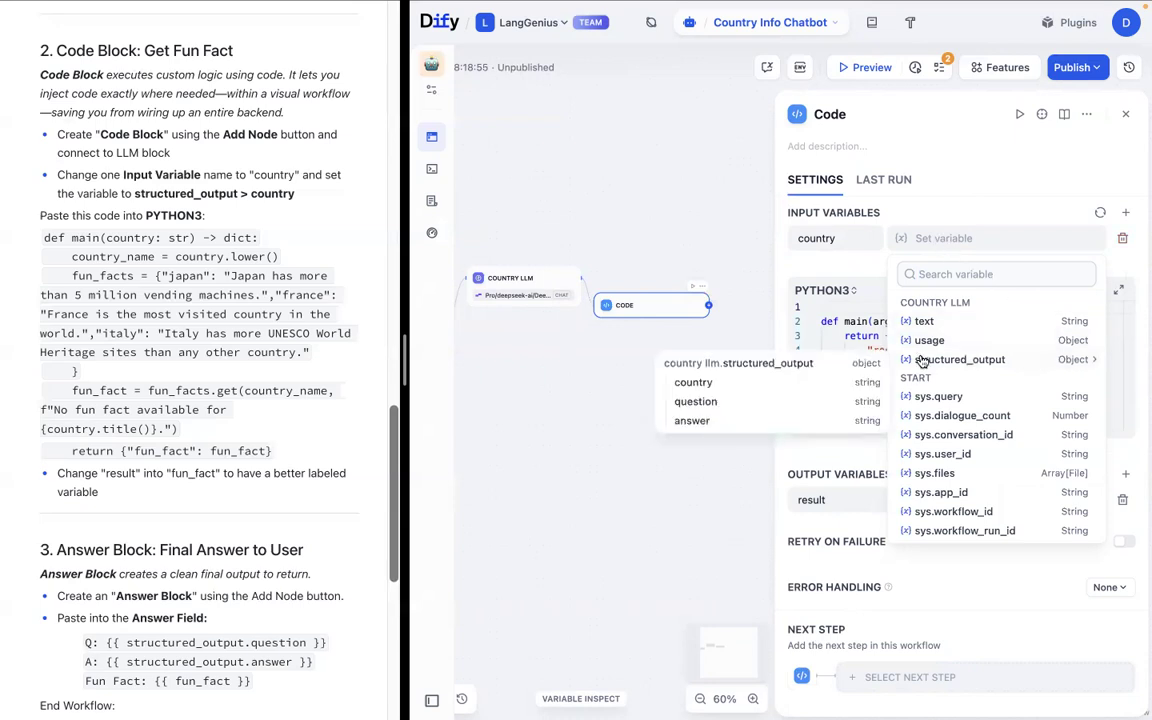
{"action": "left_click", "coordinate": [840, 388]}
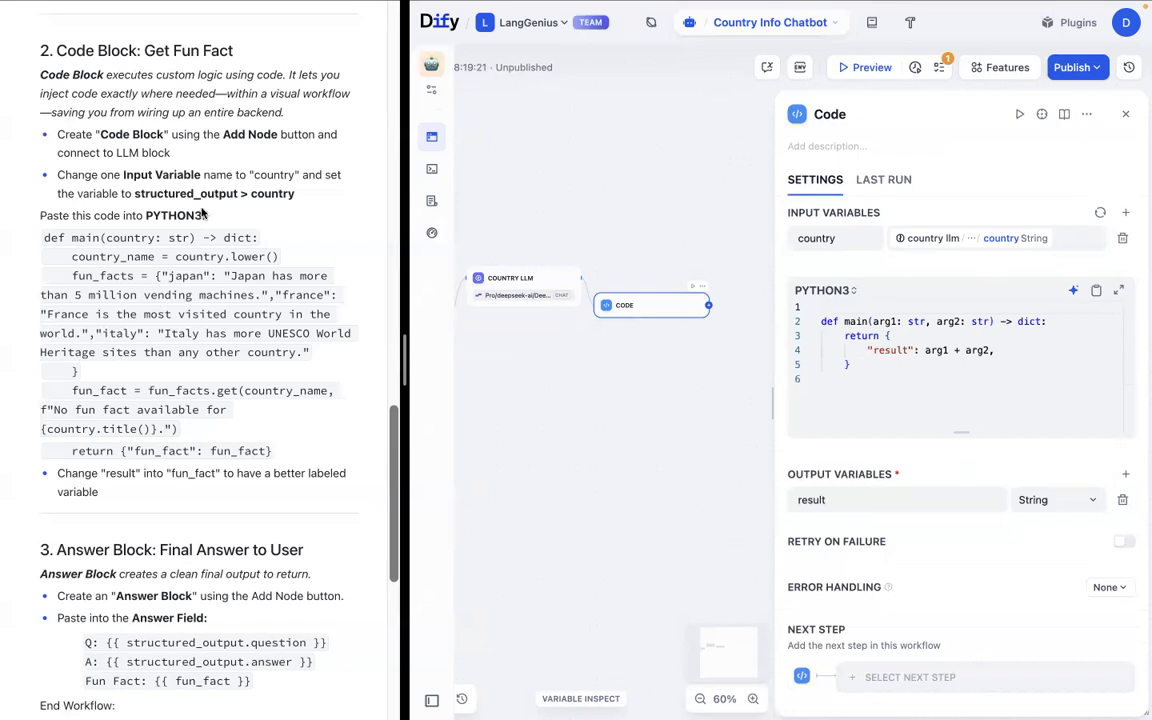
Replace the Code node's default Python code with the fun-fact main(country) function copied from the guide.
{"action": "scroll", "coordinate": [180, 215], "scroll_direction": "down", "scroll_amount": 1}
{"action": "left_click_drag", "start_coordinate": [42, 207], "coordinate": [252, 424]}
{"action": "key", "text": "ctrl+c"}
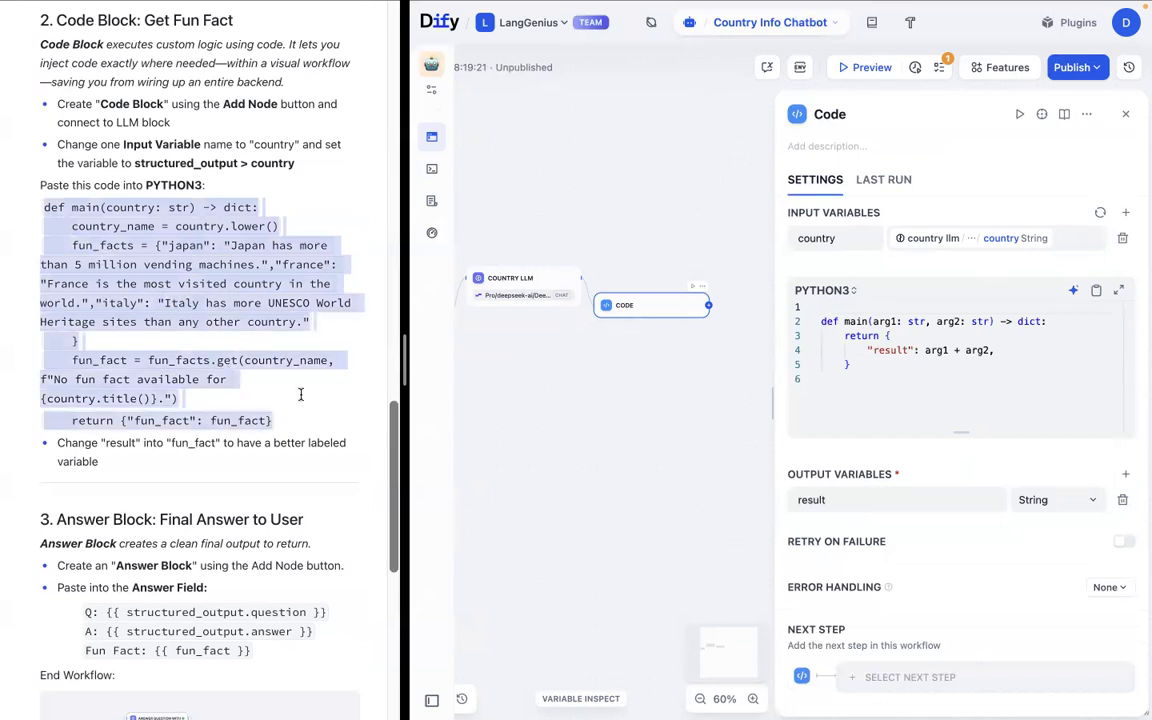
{"action": "left_click", "coordinate": [876, 372]}
{"action": "key", "text": "ctrl+a"}
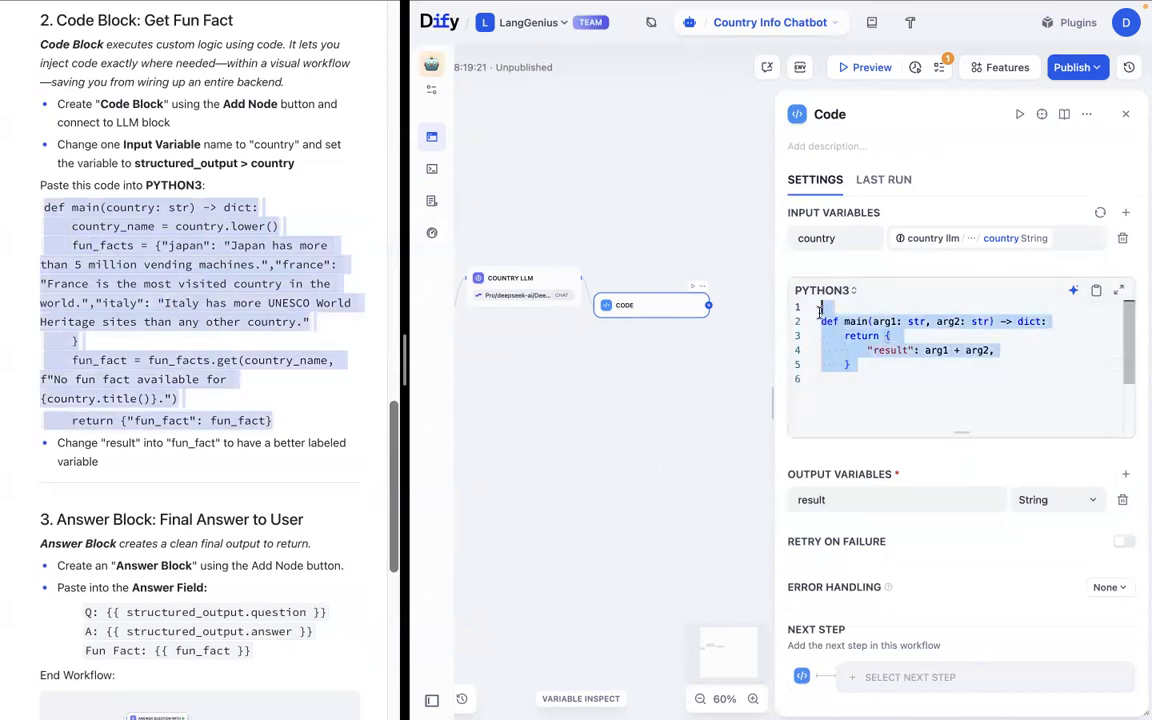
{"action": "key", "text": "ctrl+v"}
Examine the pasted Python function from its country argument down to the returned fun_fact value.
{"action": "scroll", "coordinate": [890, 379], "scroll_direction": "up", "scroll_amount": 3}
{"action": "scroll", "coordinate": [890, 370], "scroll_direction": "down", "scroll_amount": 1}
{"action": "scroll", "coordinate": [888, 352], "scroll_direction": "up", "scroll_amount": 1}
{"action": "scroll", "coordinate": [888, 352], "scroll_direction": "down", "scroll_amount": 2}
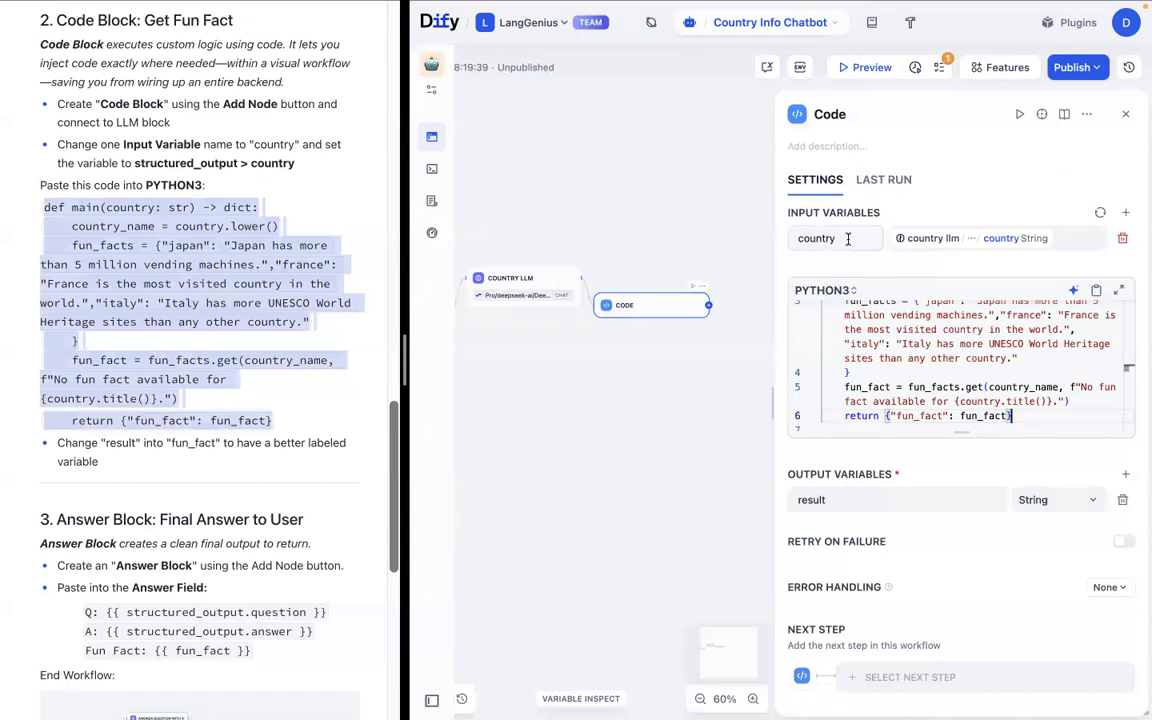
{"action": "scroll", "coordinate": [884, 337], "scroll_direction": "up", "scroll_amount": 2}
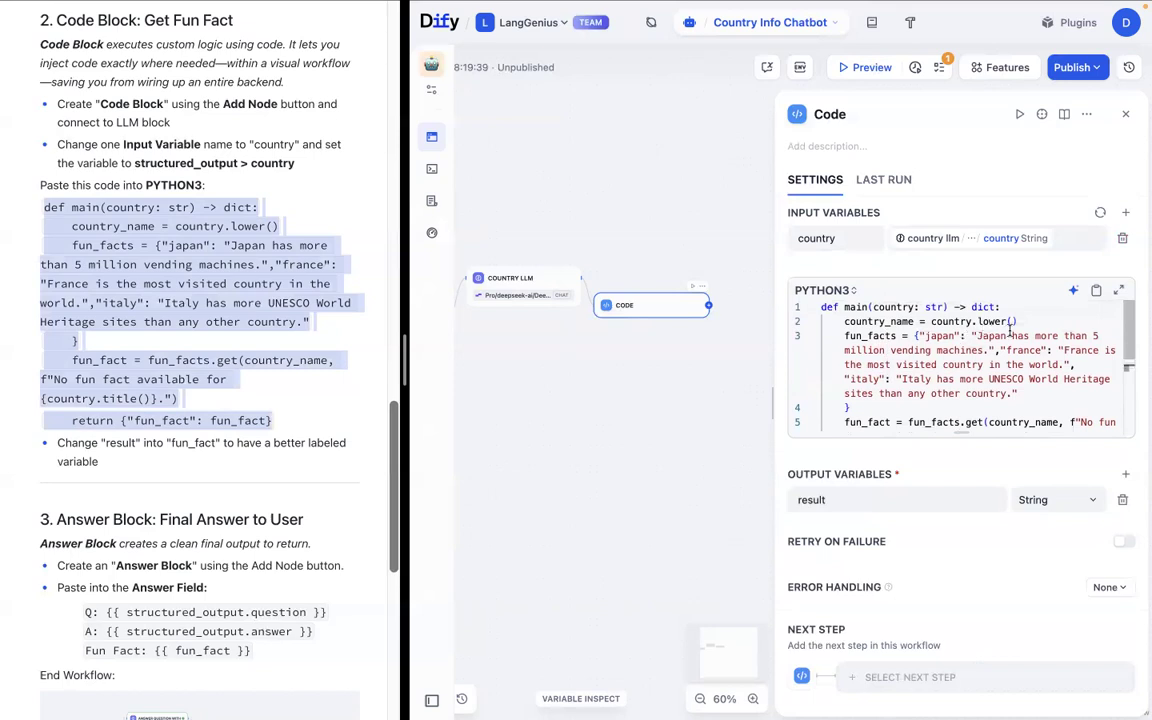
{"action": "scroll", "coordinate": [900, 348], "scroll_direction": "down", "scroll_amount": 1}
{"action": "scroll", "coordinate": [900, 352], "scroll_direction": "down", "scroll_amount": 2}
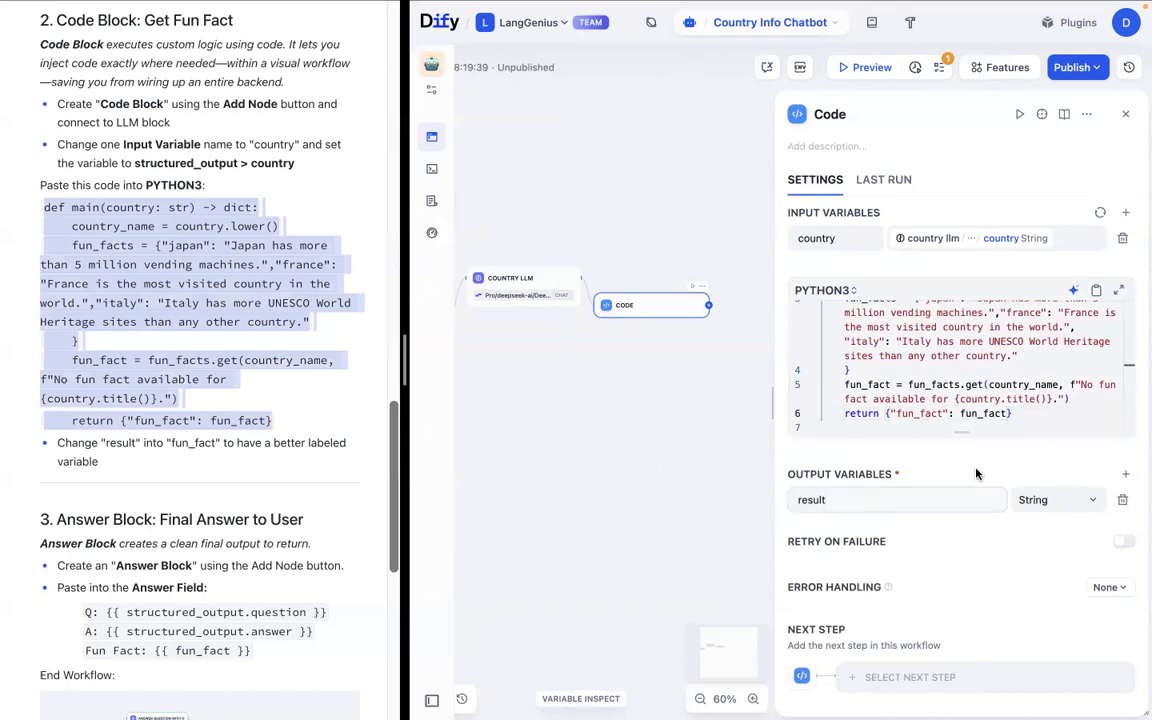
Rename the Code node's output variable result as fun_fact.
{"action": "type", "text": "\\"}
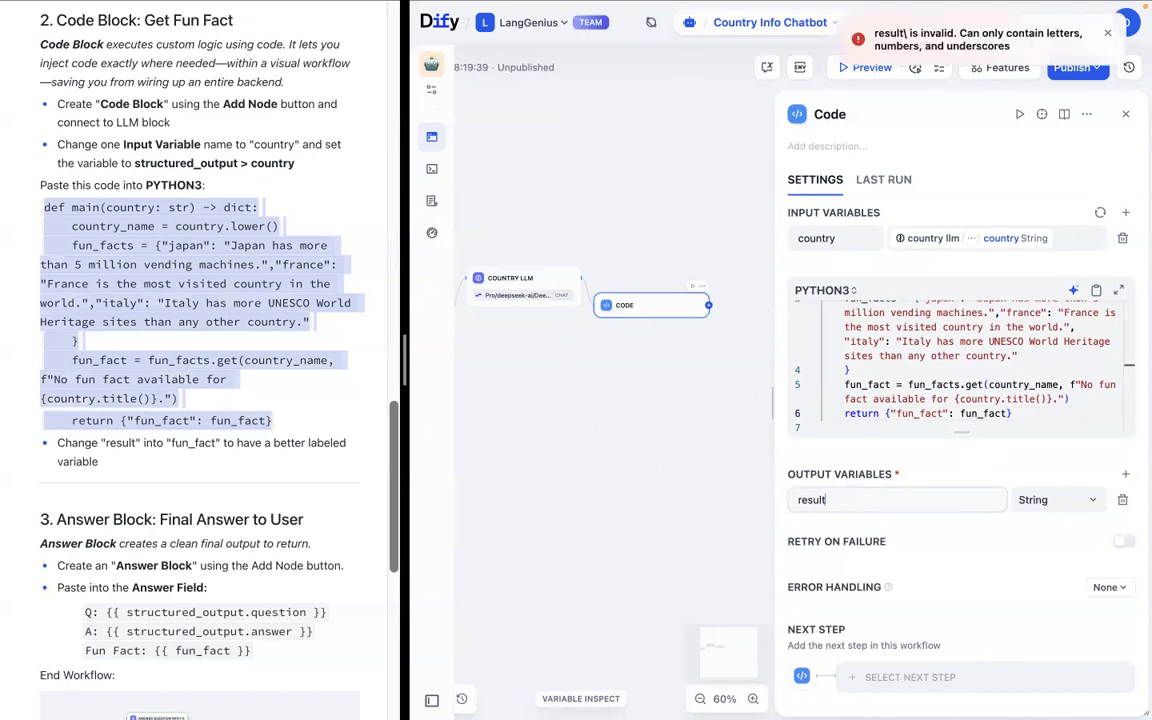
{"action": "key", "text": "BackSpace"}
{"action": "key", "text": "BackSpace"}
{"action": "key", "text": "BackSpace"}
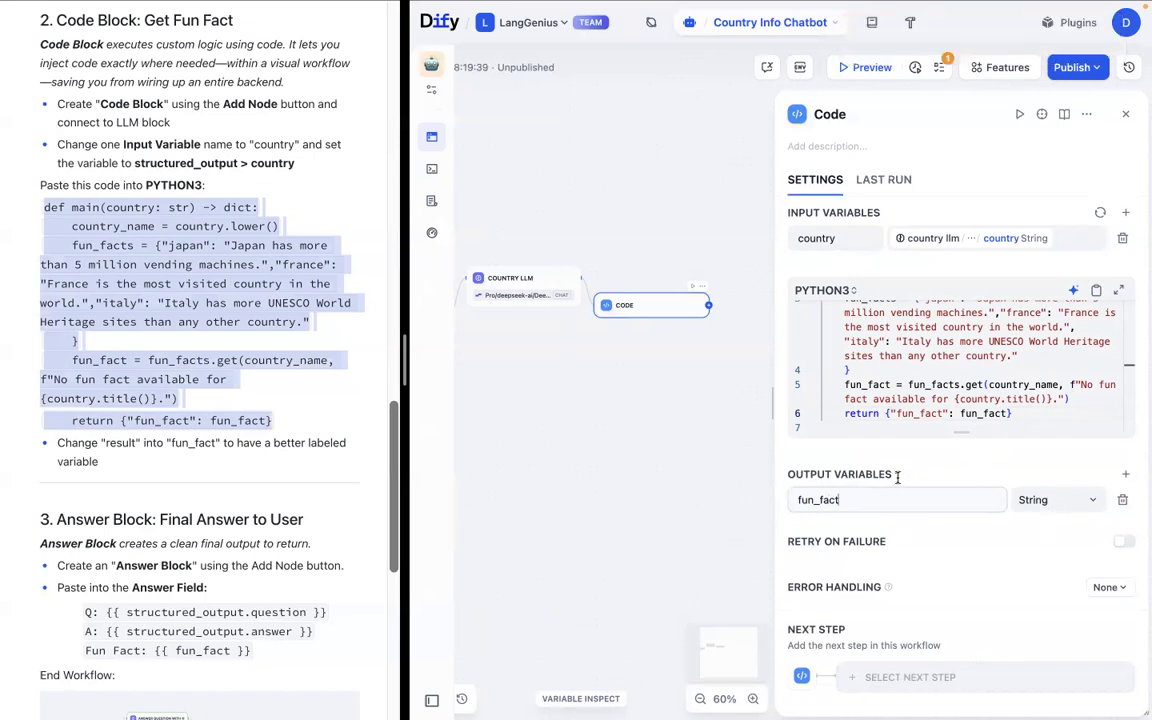
{"action": "scroll", "coordinate": [928, 385], "scroll_direction": "down", "scroll_amount": 1}
{"action": "scroll", "coordinate": [928, 385], "scroll_direction": "up", "scroll_amount": 4}
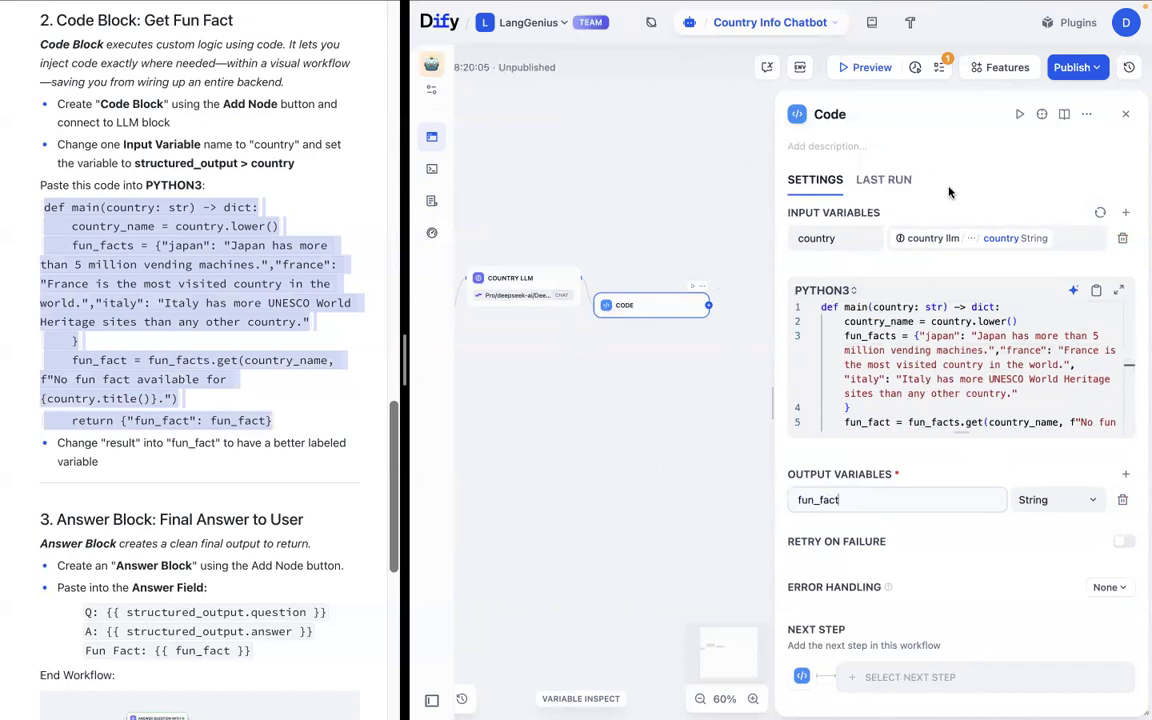
Add an Answer node to the right of the Code node and connect the Code node's output to it.
{"action": "scroll", "coordinate": [307, 392], "scroll_direction": "down", "scroll_amount": 2}
{"action": "scroll", "coordinate": [307, 392], "scroll_direction": "down", "scroll_amount": 1}
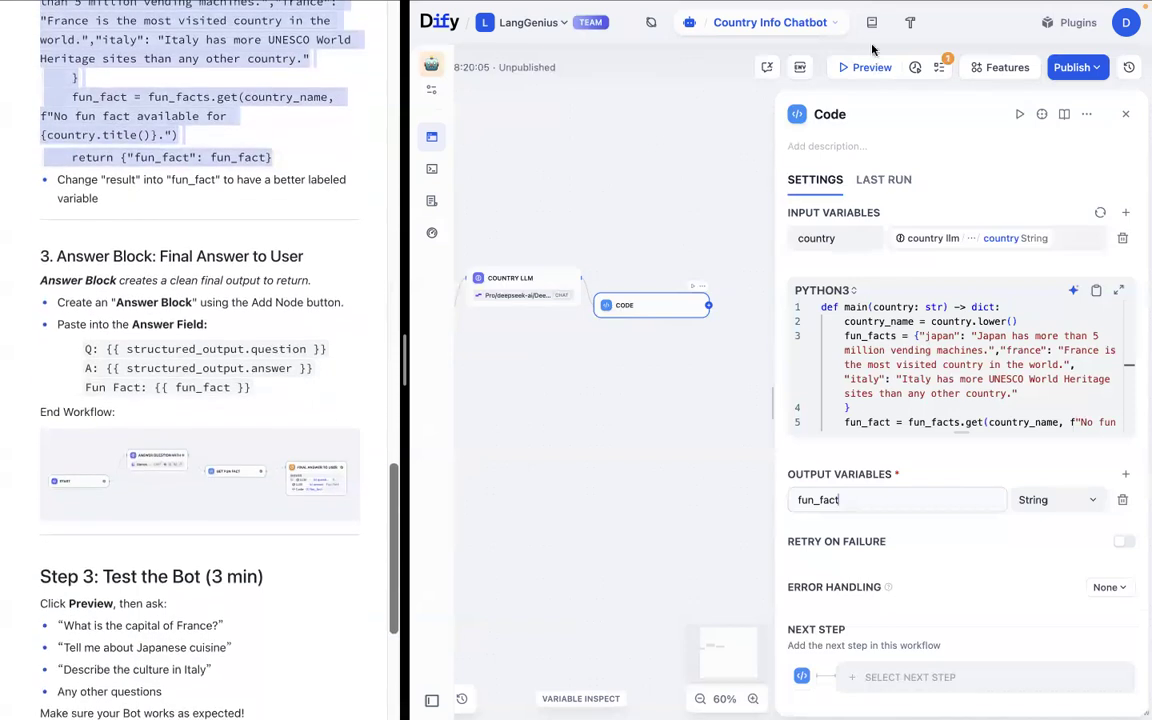
{"action": "scroll", "coordinate": [873, 133], "scroll_direction": "left", "scroll_amount": 2}
{"action": "scroll", "coordinate": [873, 133], "scroll_direction": "left", "scroll_amount": 2}
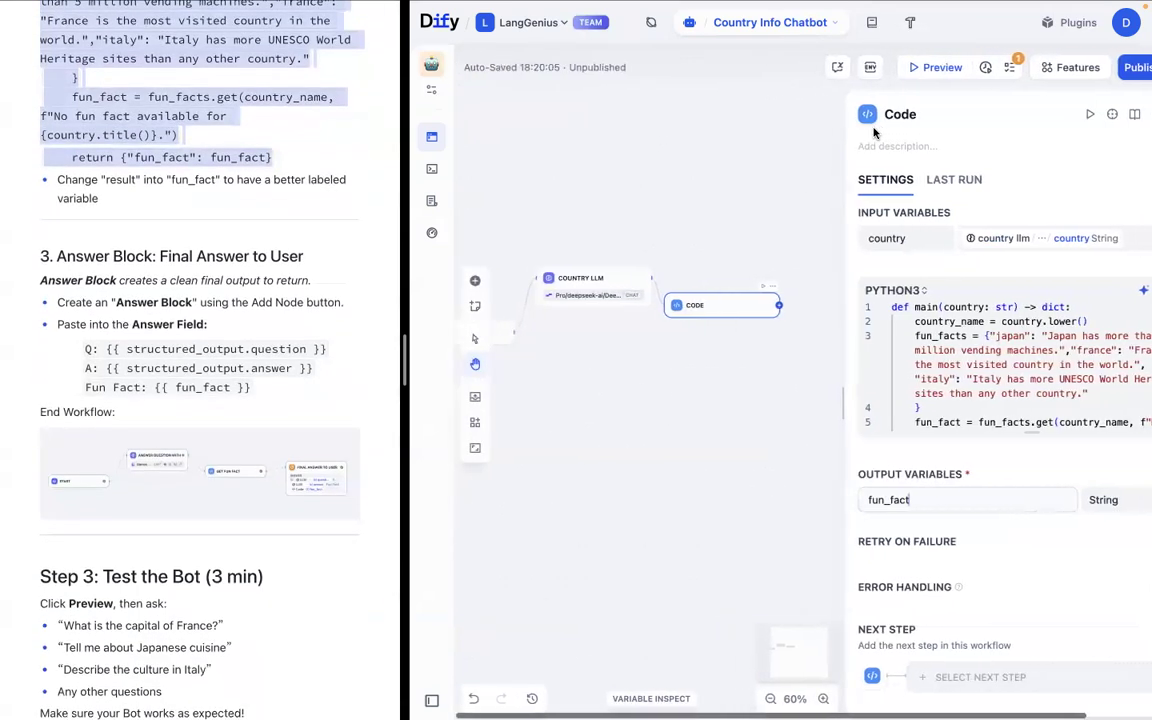
{"action": "left_click", "coordinate": [477, 281]}
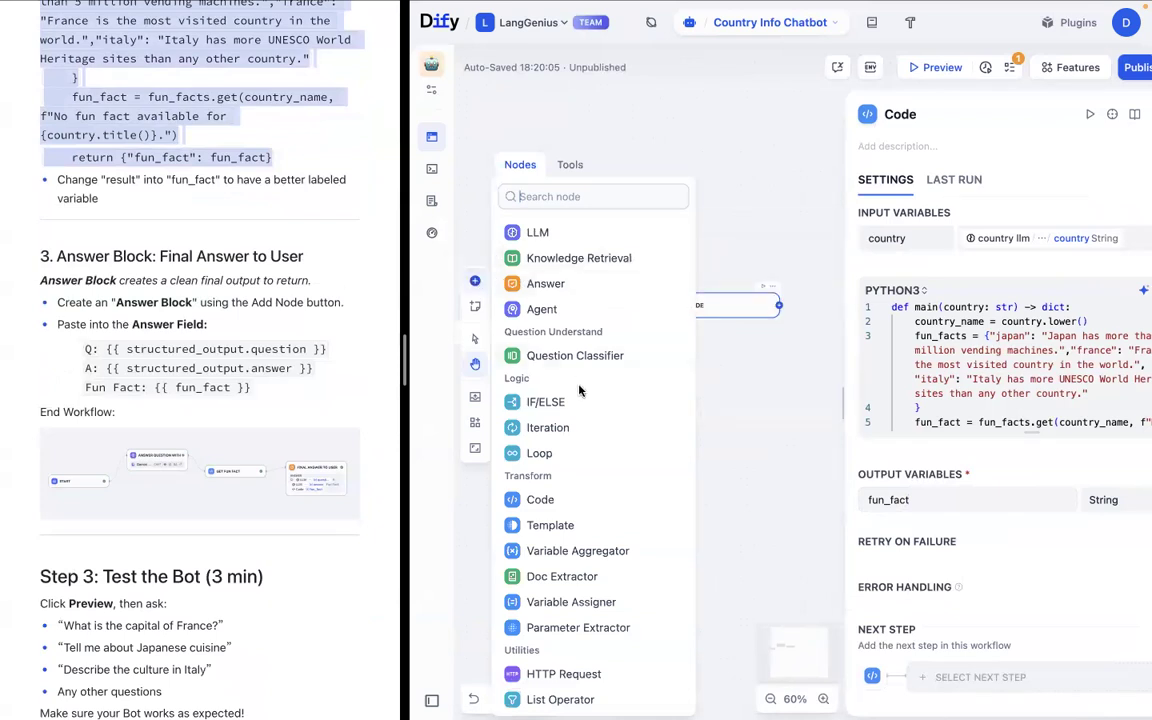
{"action": "left_click", "coordinate": [548, 292]}
{"action": "left_click", "coordinate": [788, 343]}
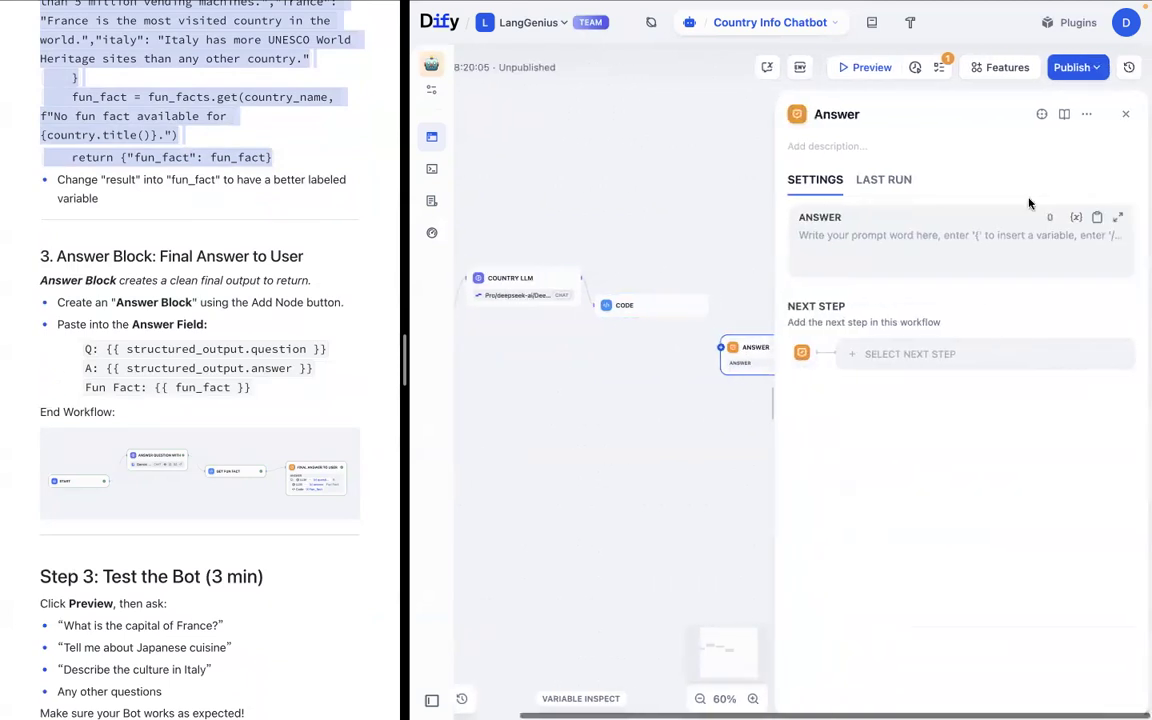
{"action": "left_click", "coordinate": [662, 305]}
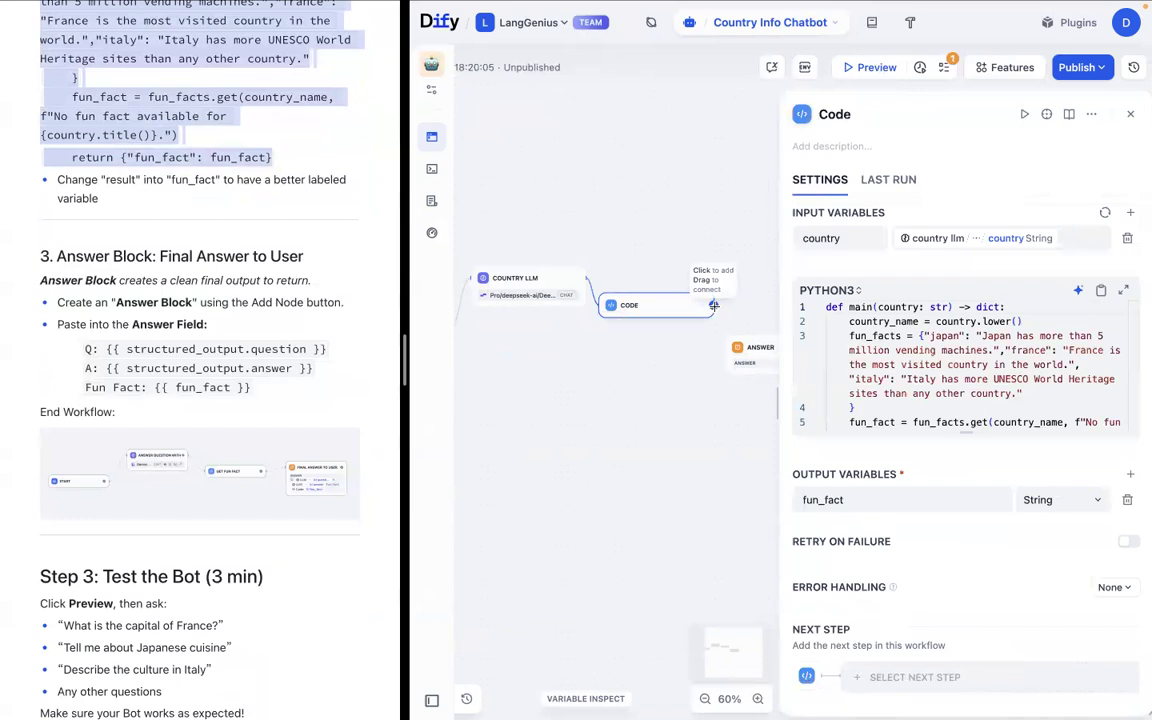
{"action": "left_click_drag", "start_coordinate": [713, 305], "coordinate": [766, 298]}
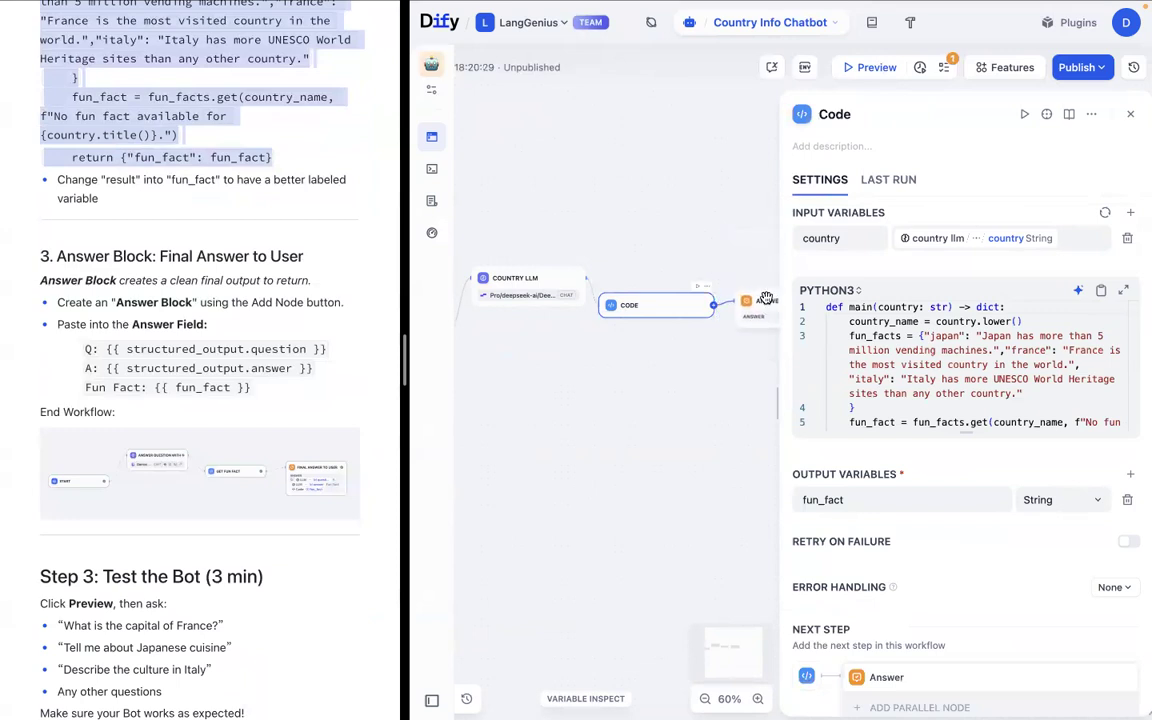
Copy the guide's three-line Q, A and Fun Fact template into the Answer node's answer field as plain text.
{"action": "scroll", "coordinate": [745, 316], "scroll_direction": "up", "scroll_amount": 5}
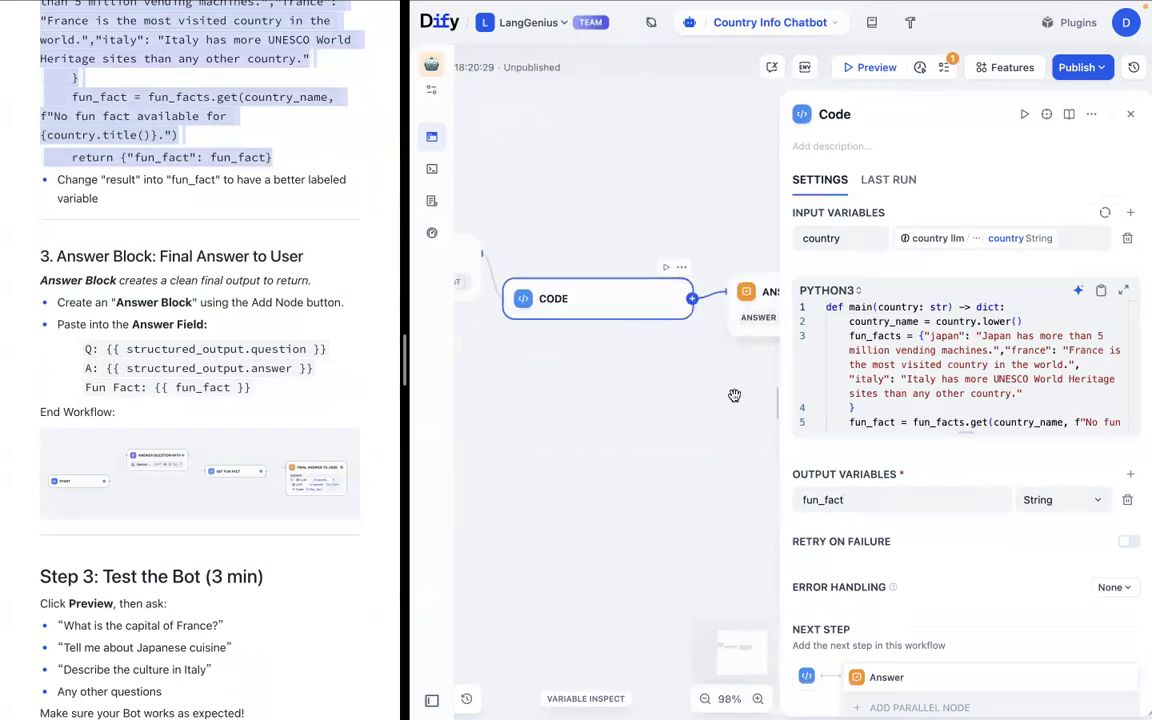
{"action": "scroll", "coordinate": [560, 411], "scroll_direction": "right", "scroll_amount": 3}
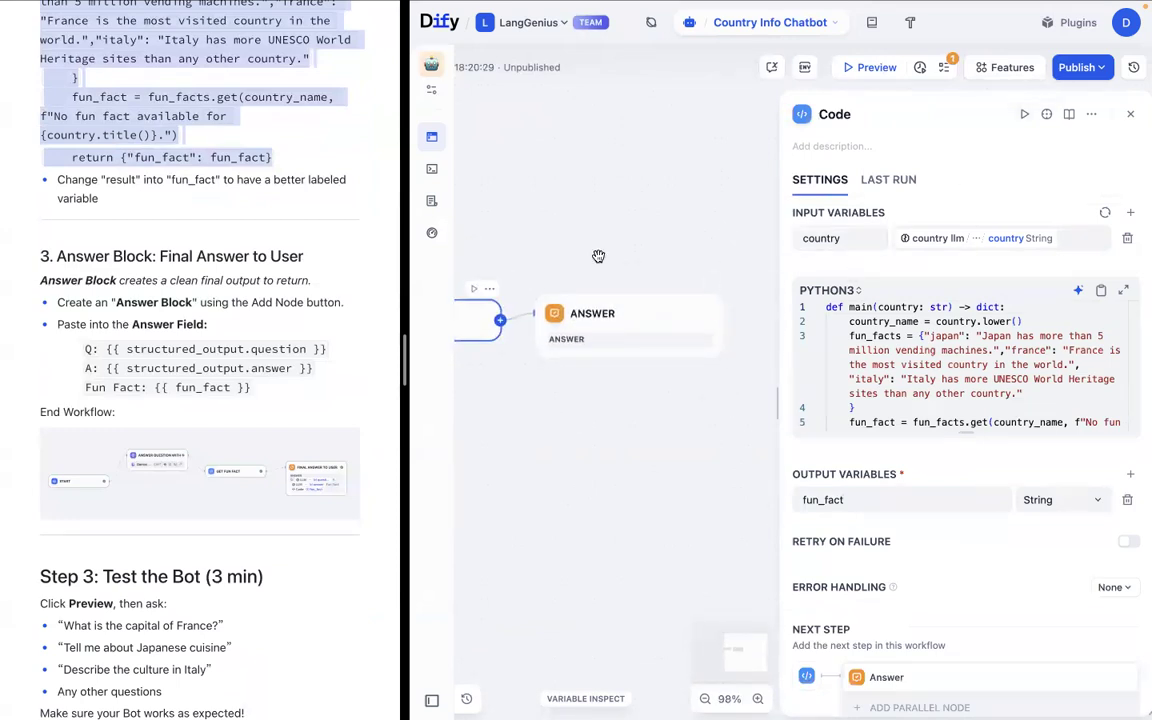
{"action": "left_click", "coordinate": [575, 313]}
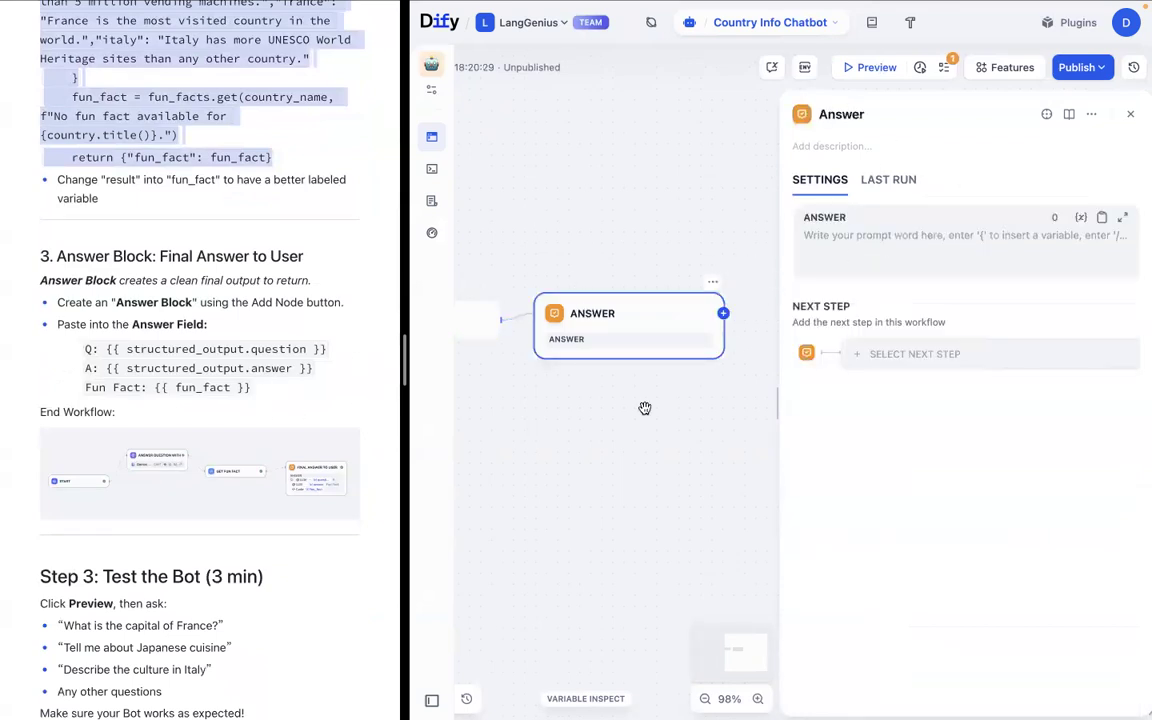
{"action": "scroll", "coordinate": [240, 535], "scroll_direction": "down", "scroll_amount": 1}
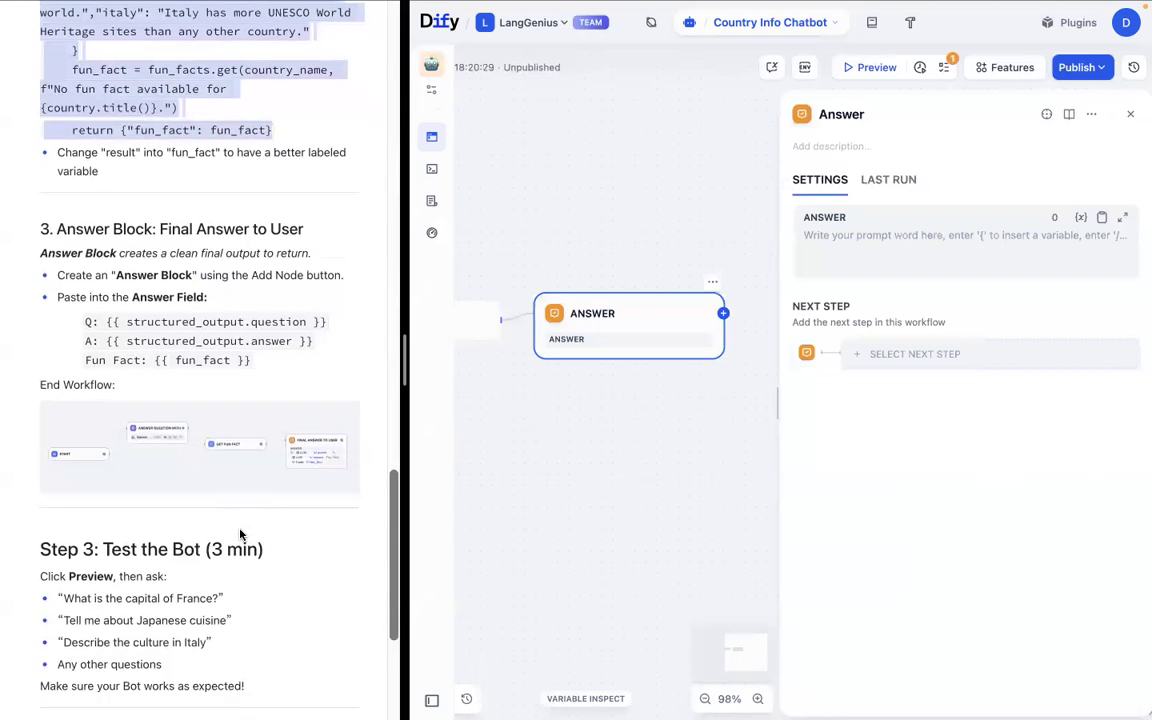
{"action": "left_click", "coordinate": [80, 317]}
{"action": "left_click_drag", "start_coordinate": [80, 317], "coordinate": [262, 364]}
{"action": "key", "text": "ctrl+c"}
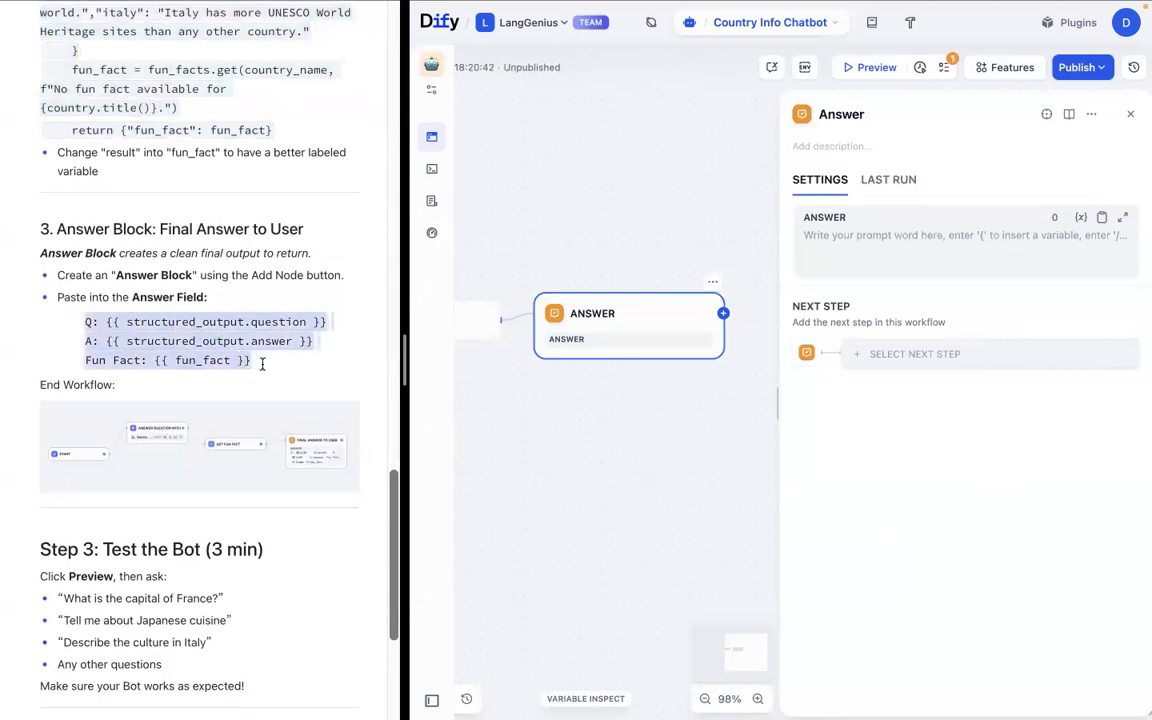
{"action": "left_click", "coordinate": [913, 235]}
{"action": "key", "text": "ctrl+v"}
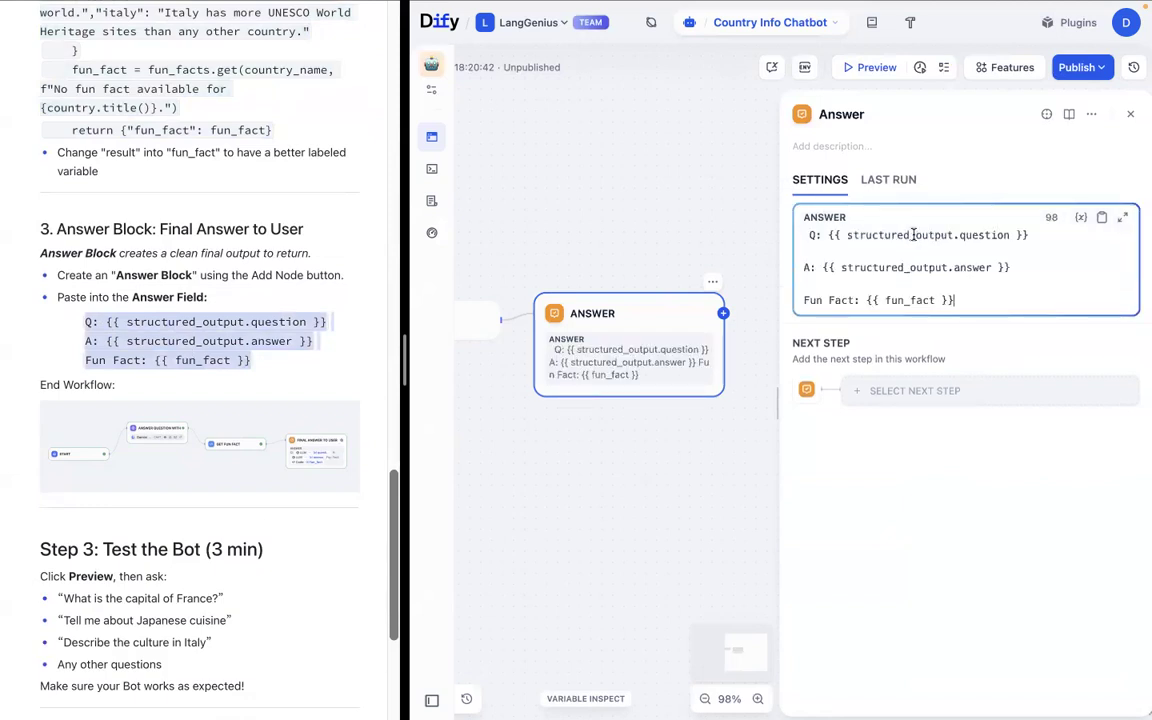
{"action": "key", "text": "ctrl+z"}
{"action": "key", "text": "ctrl+shift+v"}
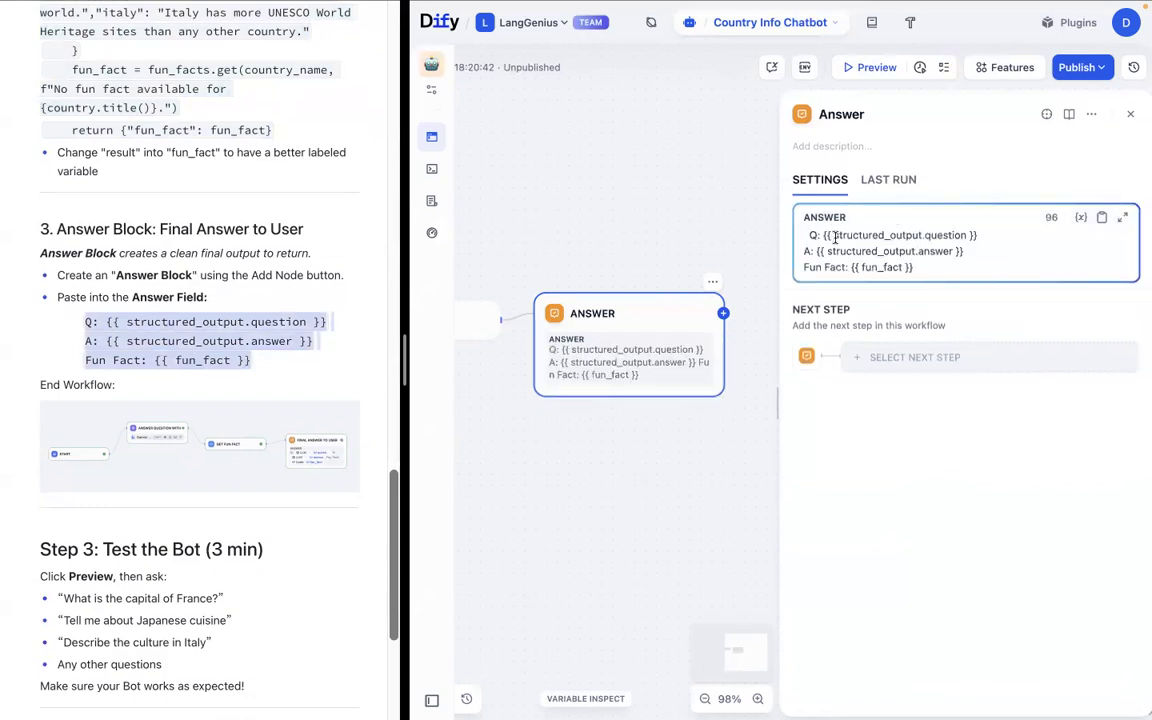
Replace the Q and A placeholders in the Answer text with the question and answer variables of country llm's structured_output.
{"action": "left_click_drag", "start_coordinate": [982, 240], "coordinate": [826, 240]}
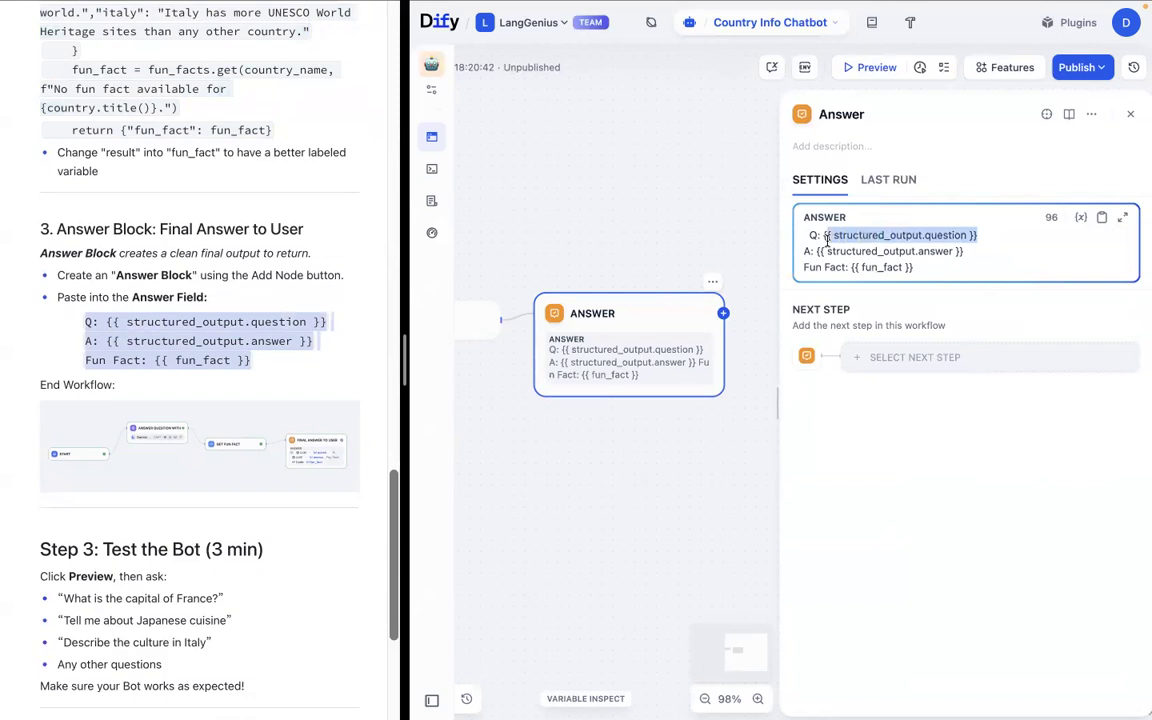
{"action": "type", "text": "{"}
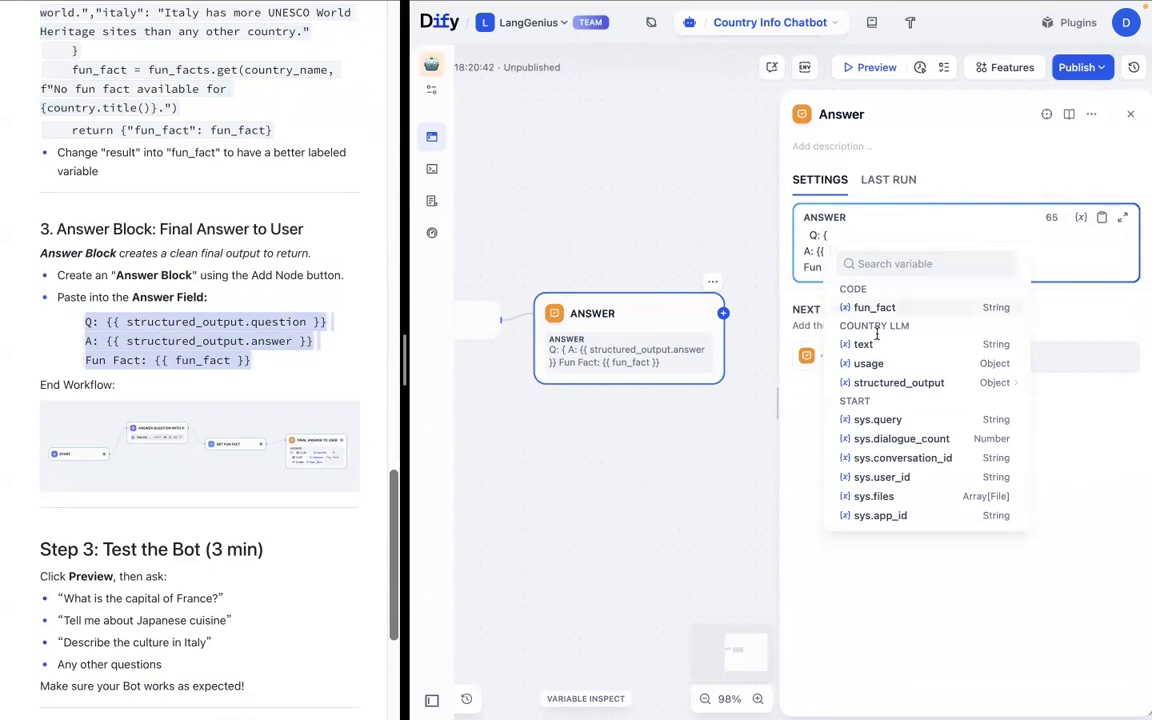
{"action": "mouse_move", "coordinate": [888, 388]}
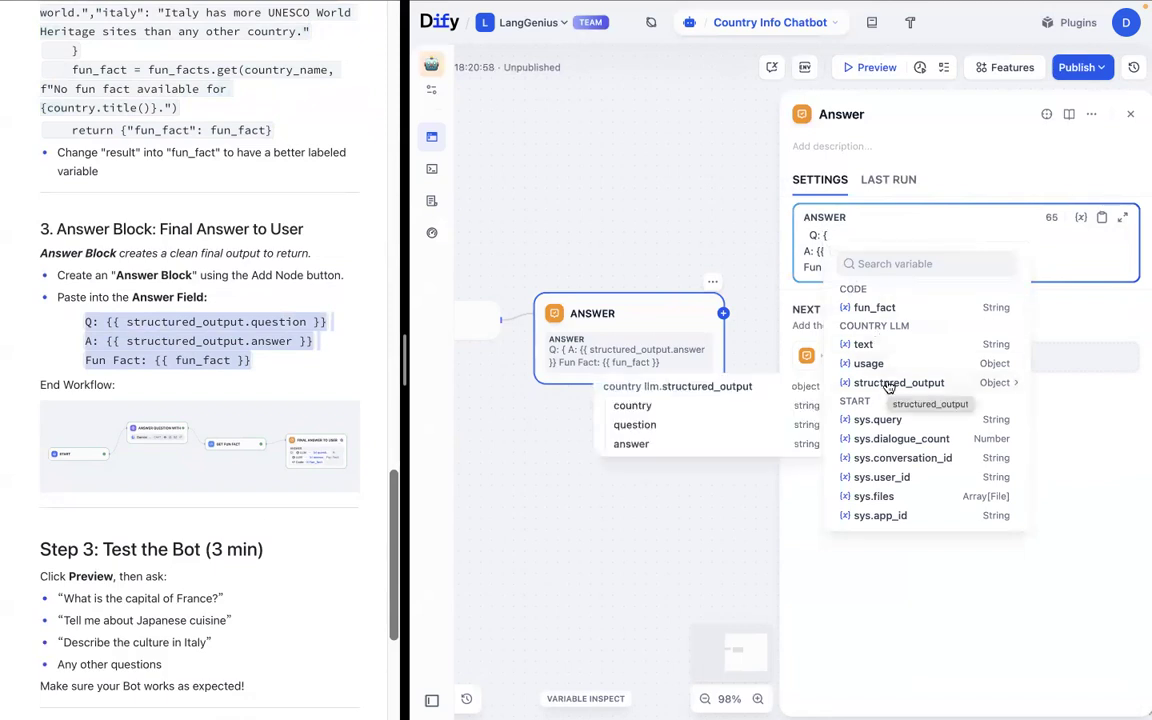
{"action": "left_click", "coordinate": [752, 430]}
{"action": "left_click_drag", "start_coordinate": [966, 252], "coordinate": [819, 254]}
{"action": "type", "text": "{"}
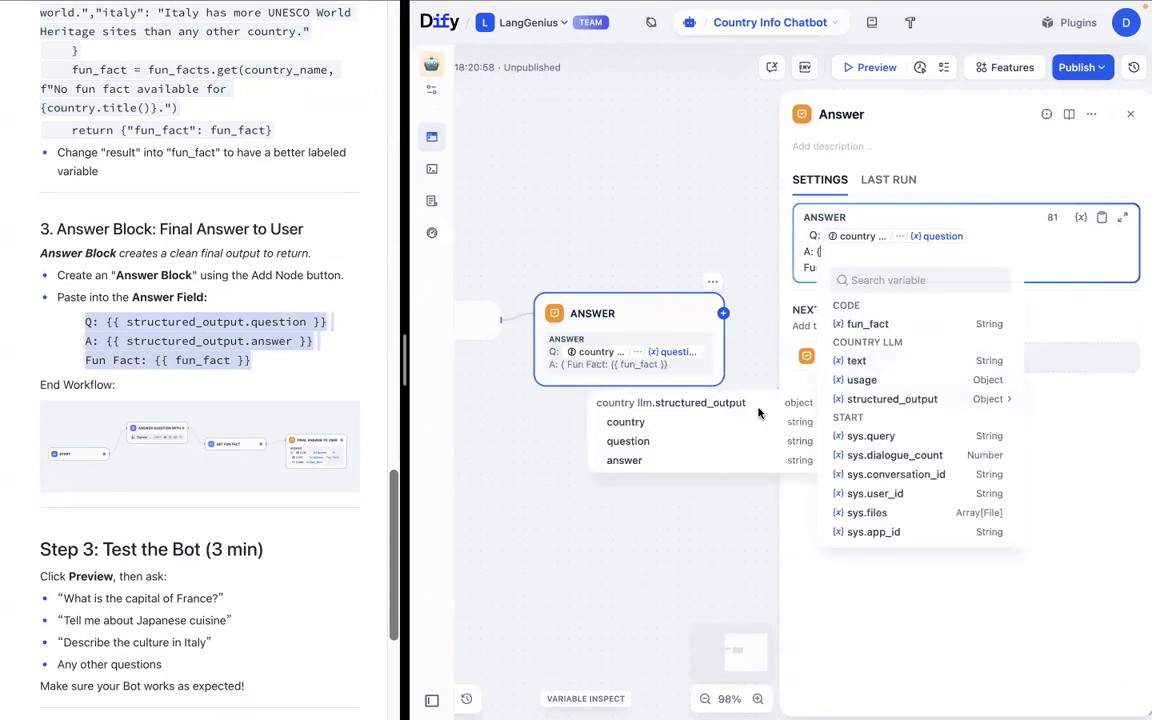
{"action": "left_click", "coordinate": [715, 460]}
Replace the Fun Fact placeholder in the Answer text with the Code node's fun_fact variable.
{"action": "left_click_drag", "start_coordinate": [940, 272], "coordinate": [851, 268]}
{"action": "type", "text": "{"}
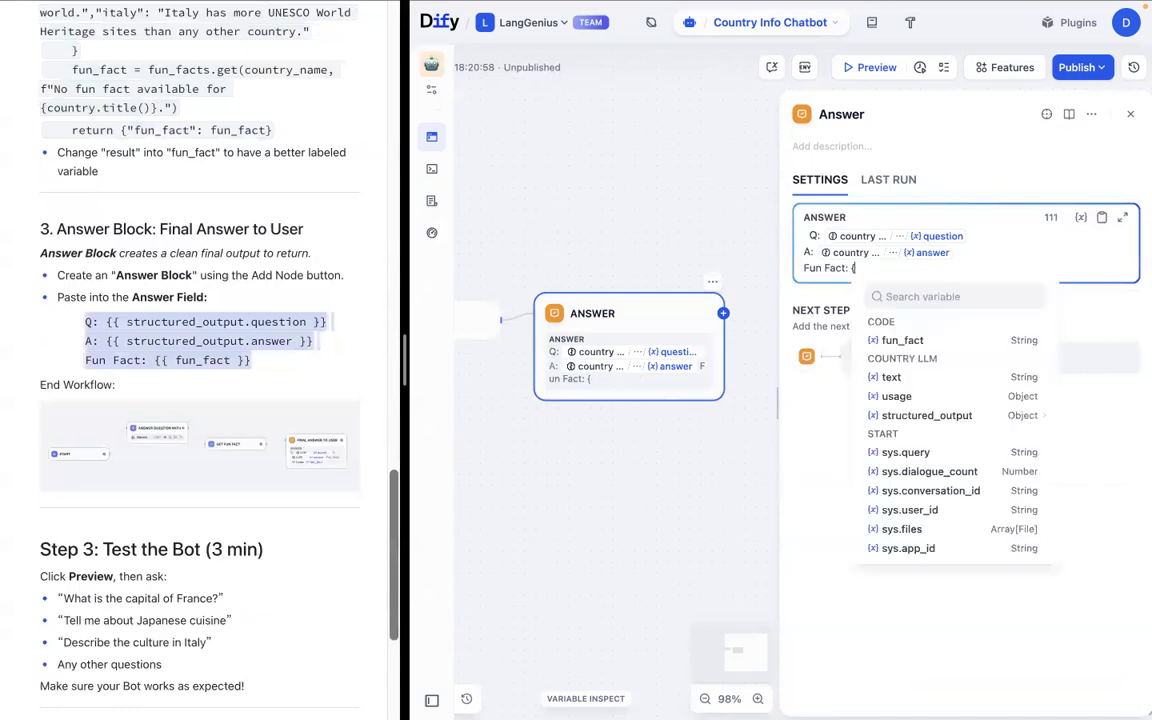
{"action": "left_click", "coordinate": [915, 341]}
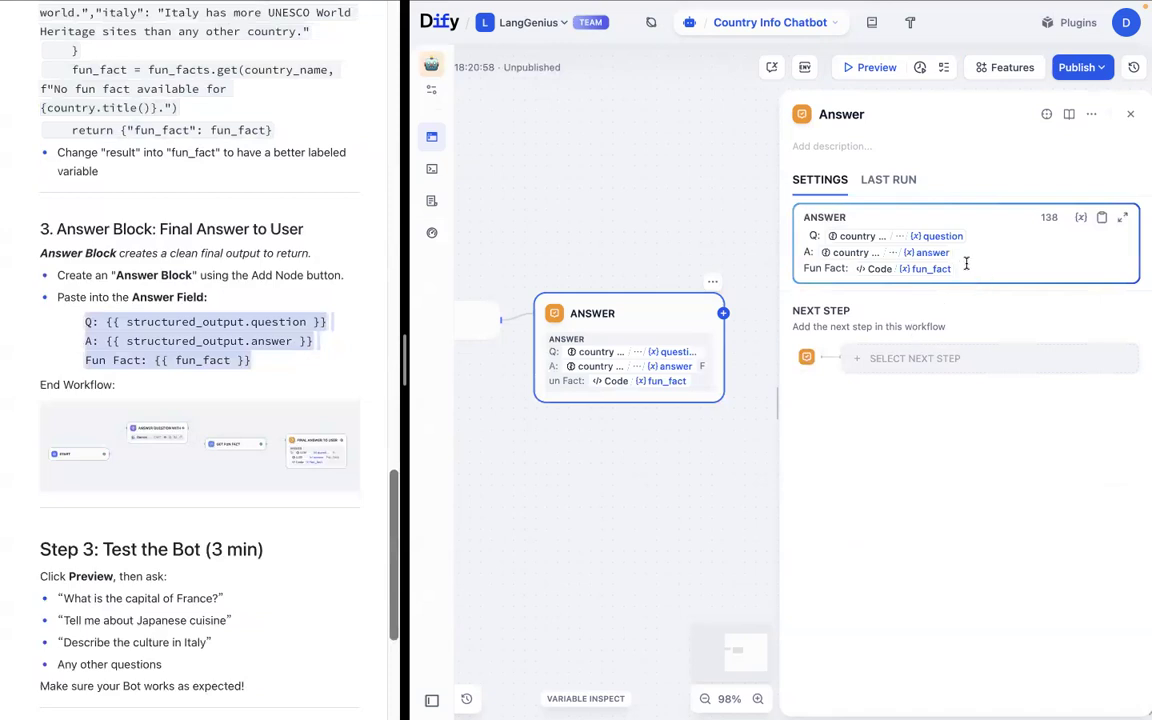
{"action": "key", "text": "Return"}
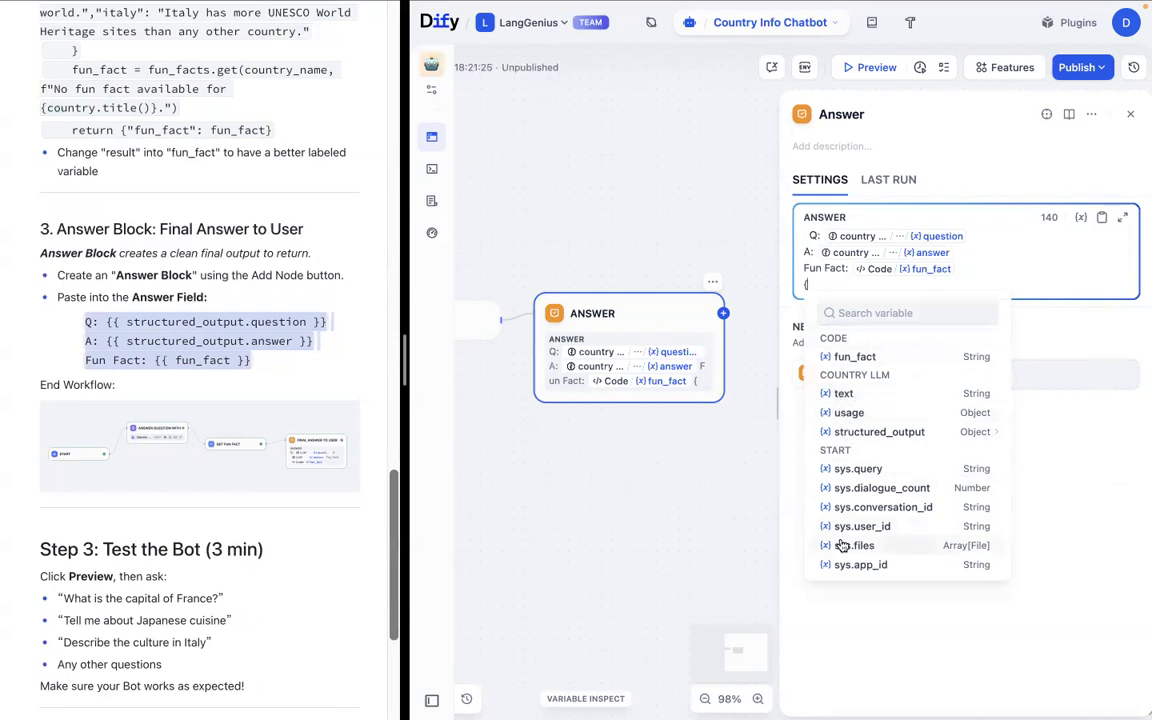
{"action": "key", "text": "BackSpace"}
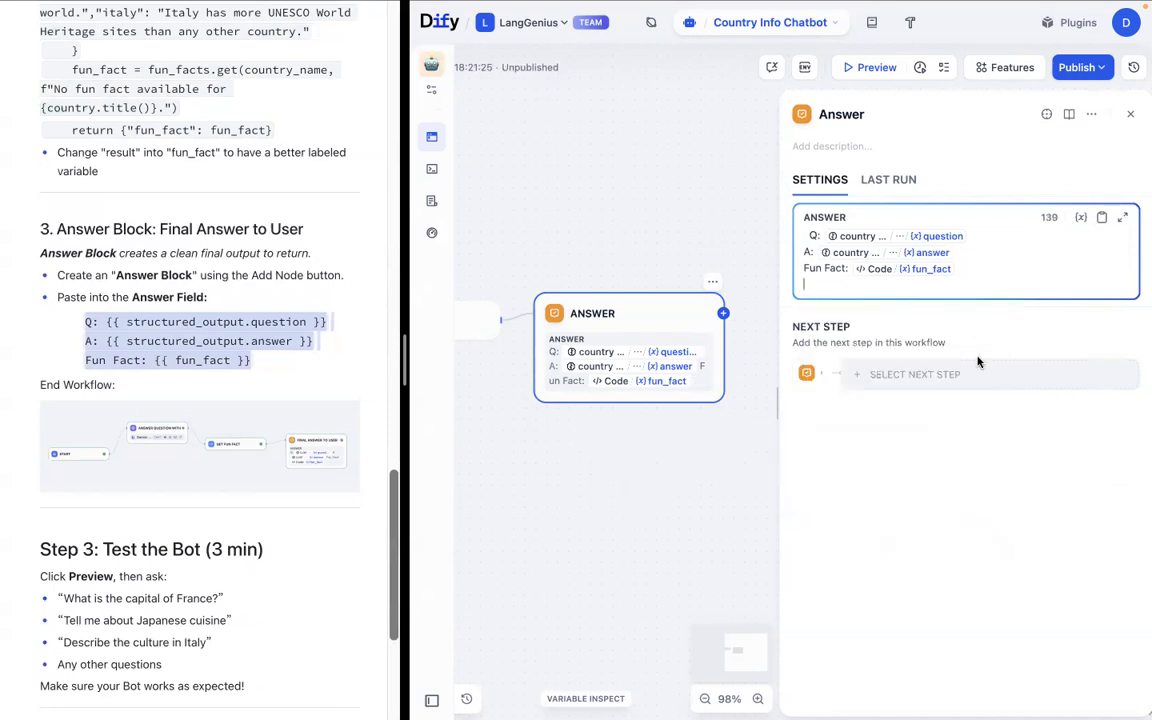
{"action": "key", "text": "BackSpace"}
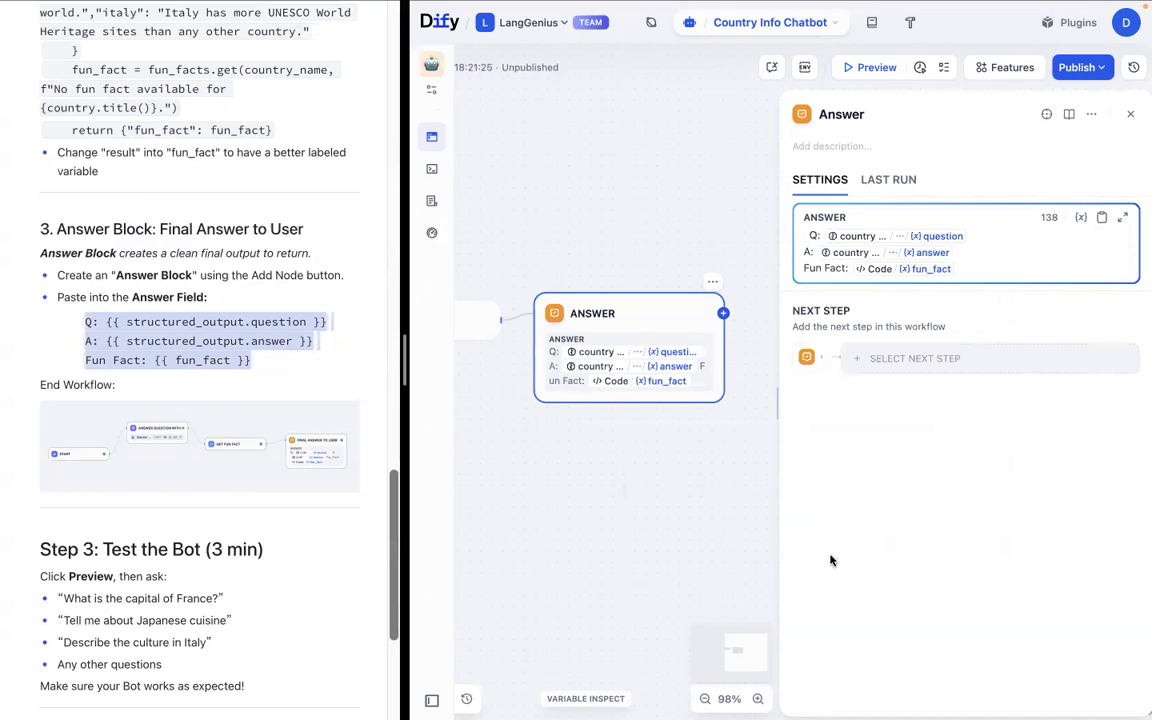
Close the Answer node's settings and move the country llm node below the Start node's level on the canvas.
{"action": "scroll", "coordinate": [201, 432], "scroll_direction": "down", "scroll_amount": 3}
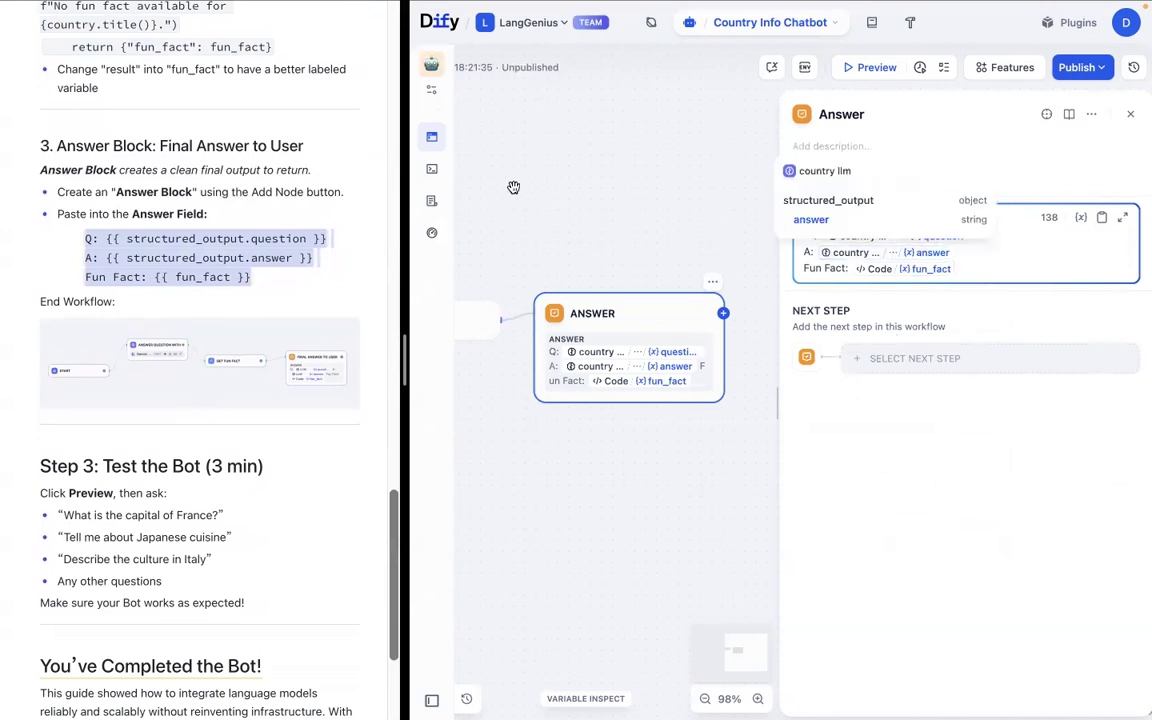
{"action": "scroll", "coordinate": [513, 187], "scroll_direction": "down", "scroll_amount": 4}
{"action": "left_click", "coordinate": [1130, 114]}
{"action": "left_click_drag", "start_coordinate": [603, 238], "coordinate": [964, 252]}
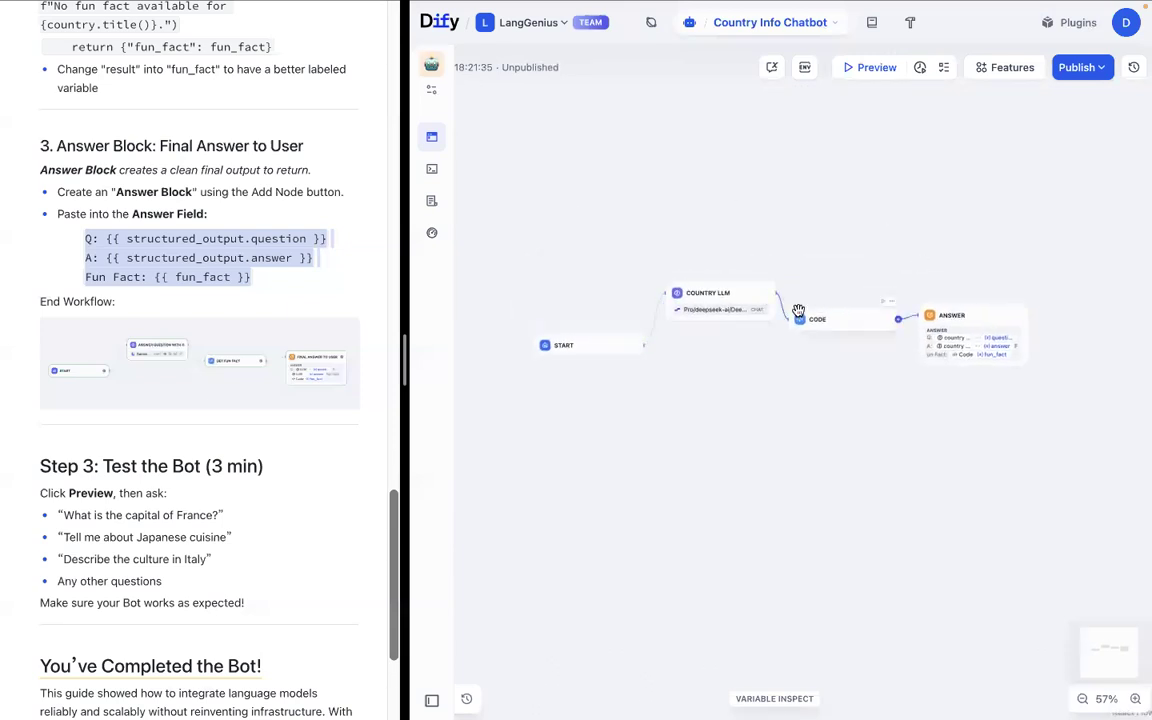
{"action": "left_click_drag", "start_coordinate": [712, 302], "coordinate": [712, 390]}
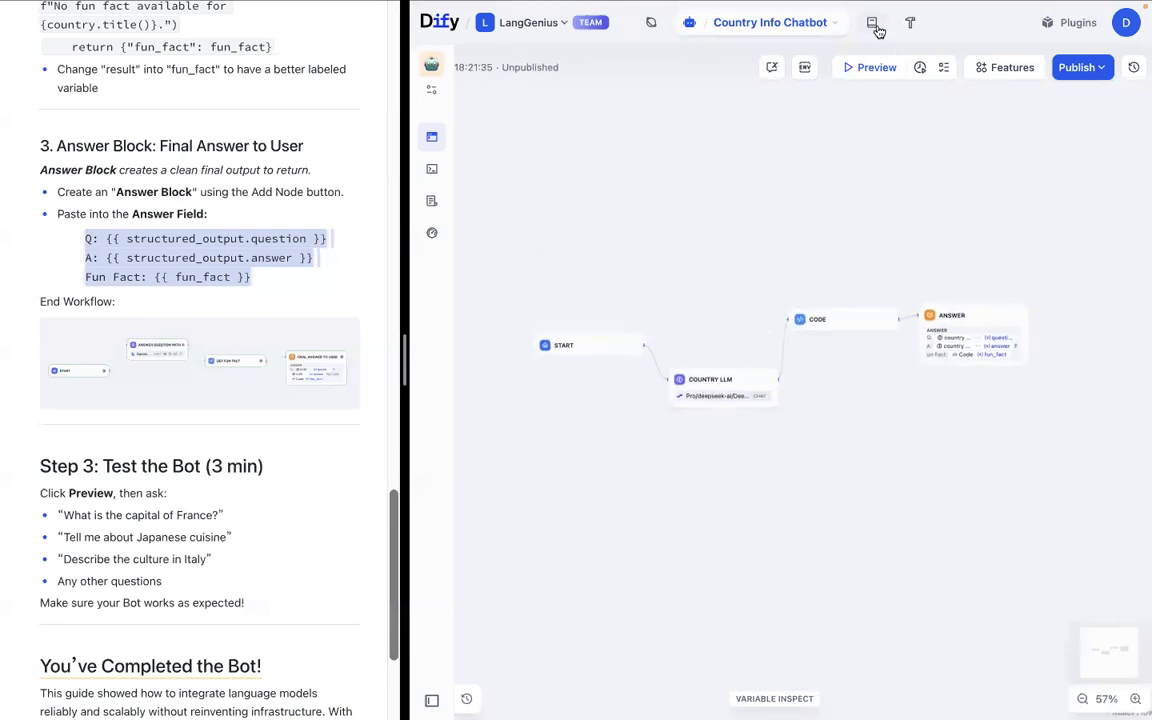
Test the chatbot in preview by asking "What is the capital of France?".
{"action": "left_click", "coordinate": [868, 68]}
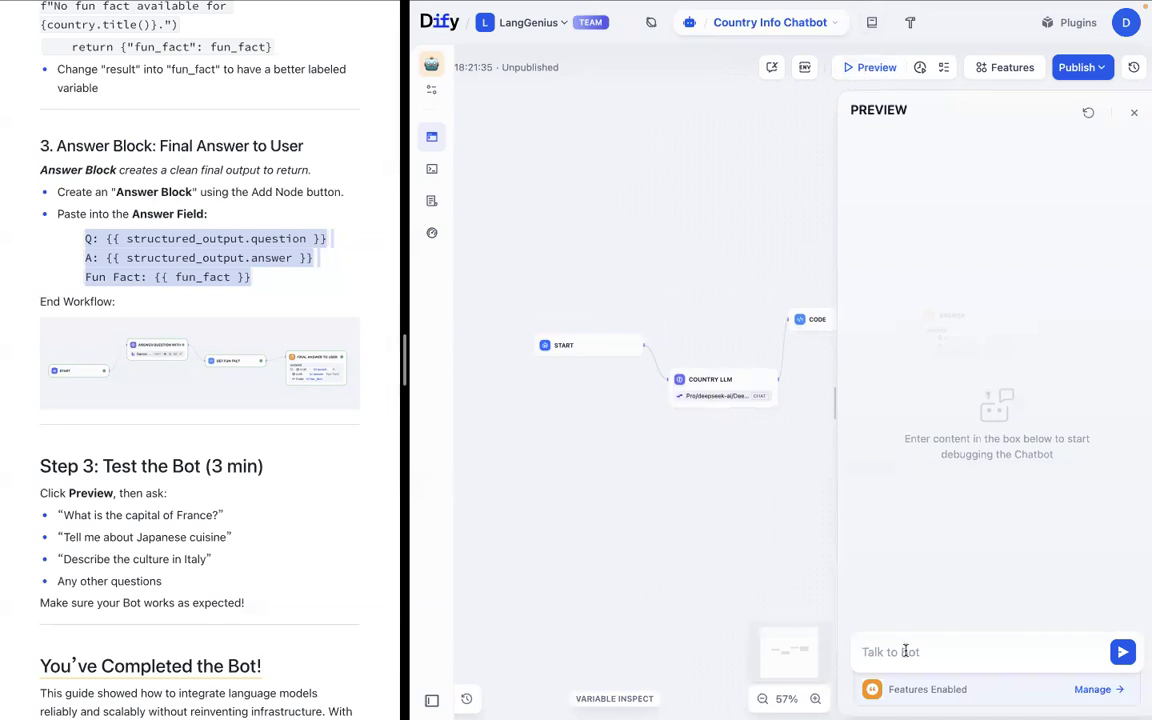
{"action": "type", "text": "What is the capital of France?"}
{"action": "key", "text": "Return"}
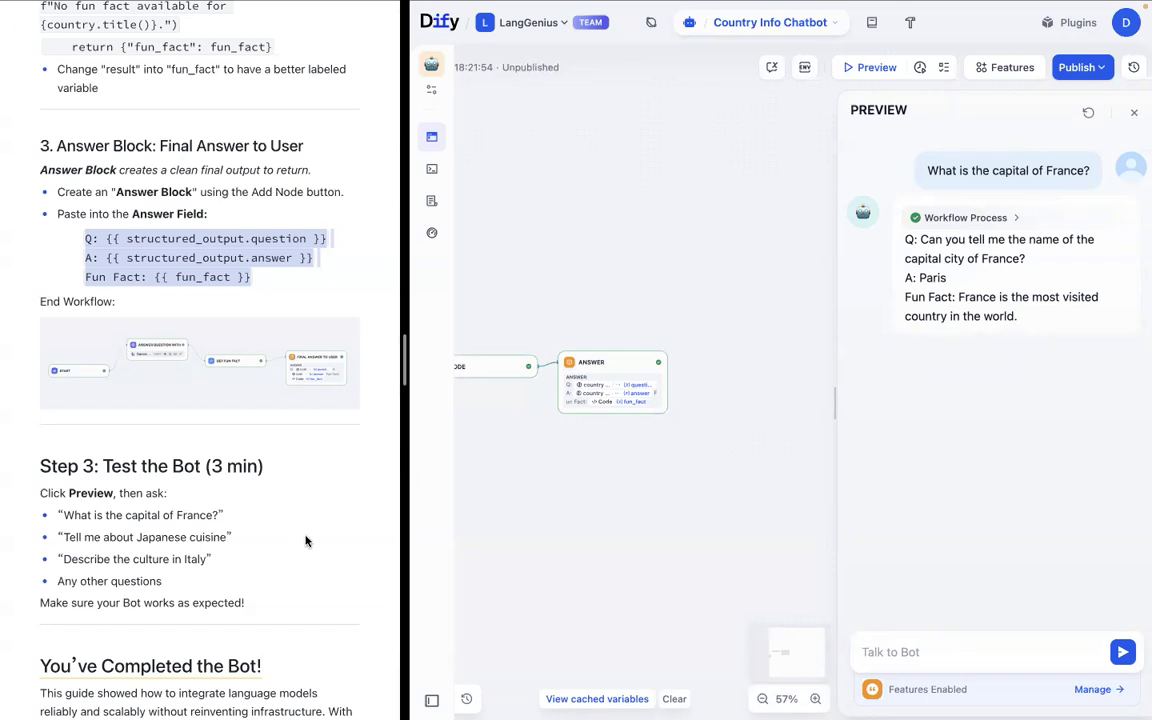
{"action": "scroll", "coordinate": [306, 541], "scroll_direction": "down", "scroll_amount": 5}
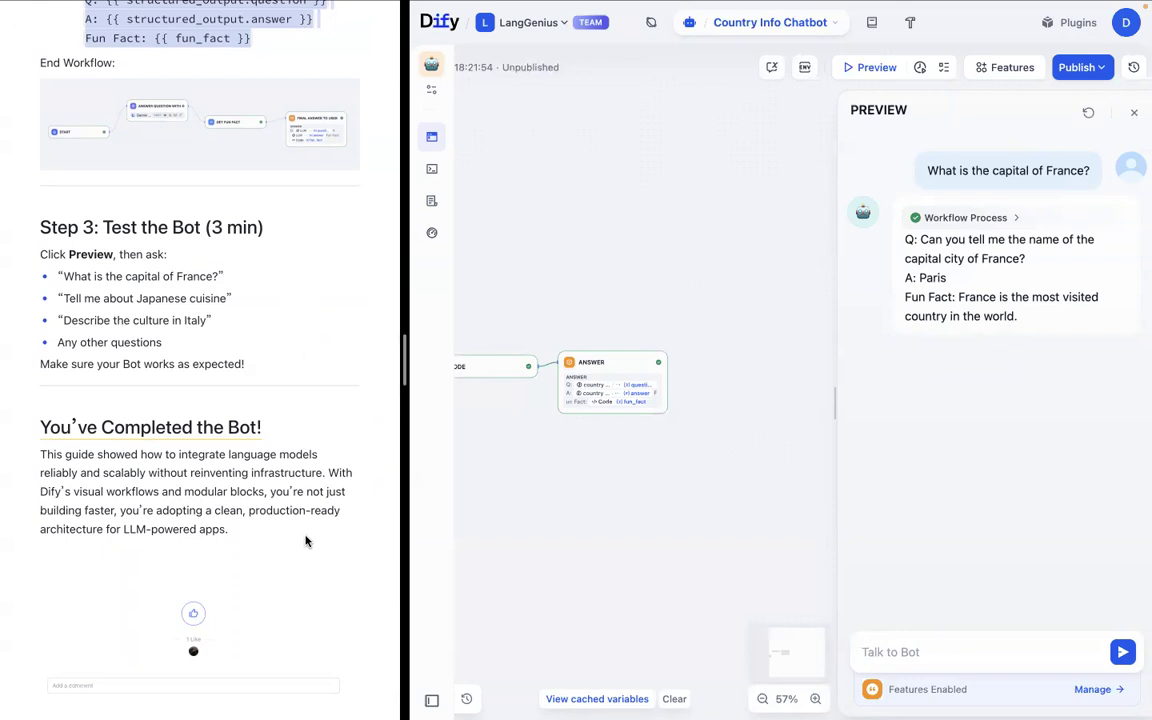
{"action": "left_click_drag", "start_coordinate": [463, 276], "coordinate": [635, 263]}
{"action": "scroll", "coordinate": [614, 257], "scroll_direction": "down", "scroll_amount": 3}
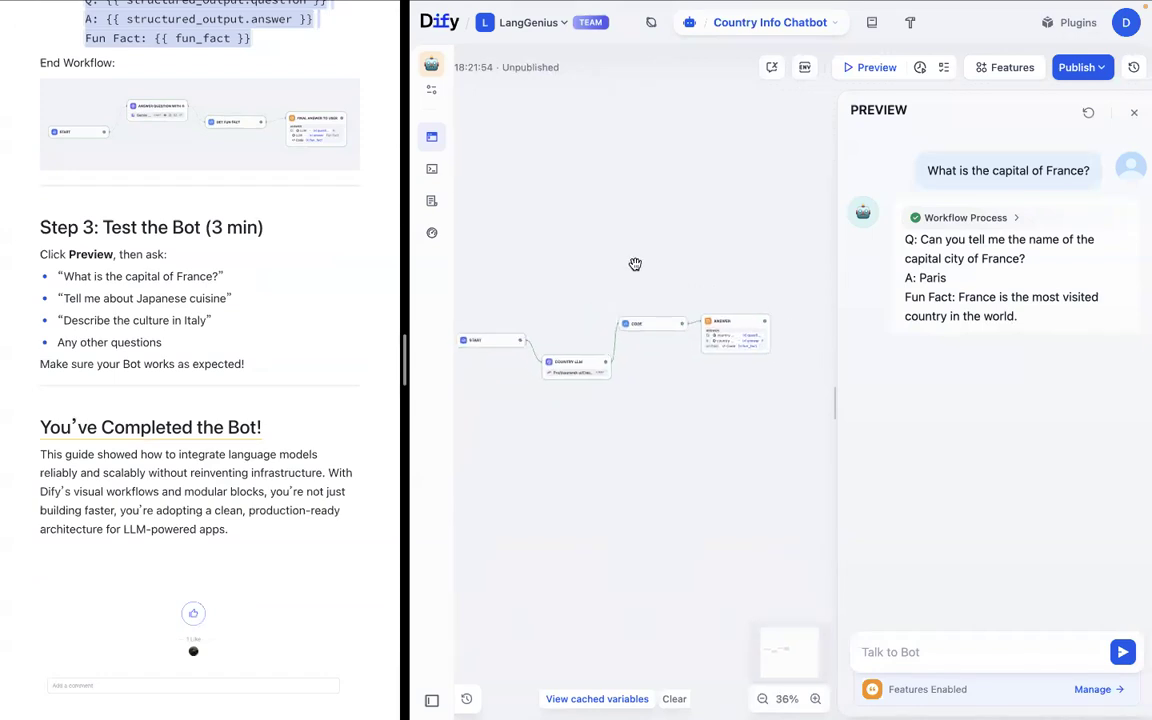